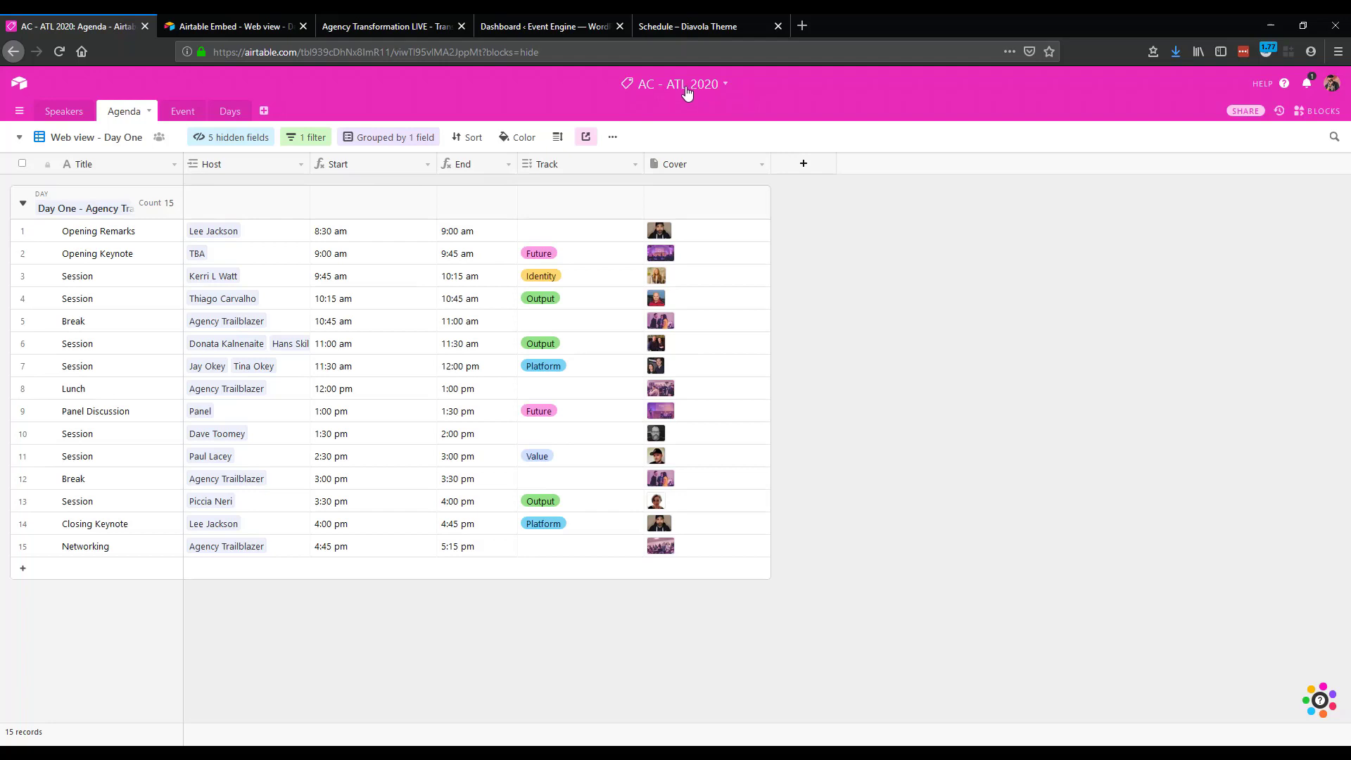
- Check the Speakers table, return to the Agenda table, then view the live site's Schedule page
{"action": "left_click", "coordinate": [65, 113]}
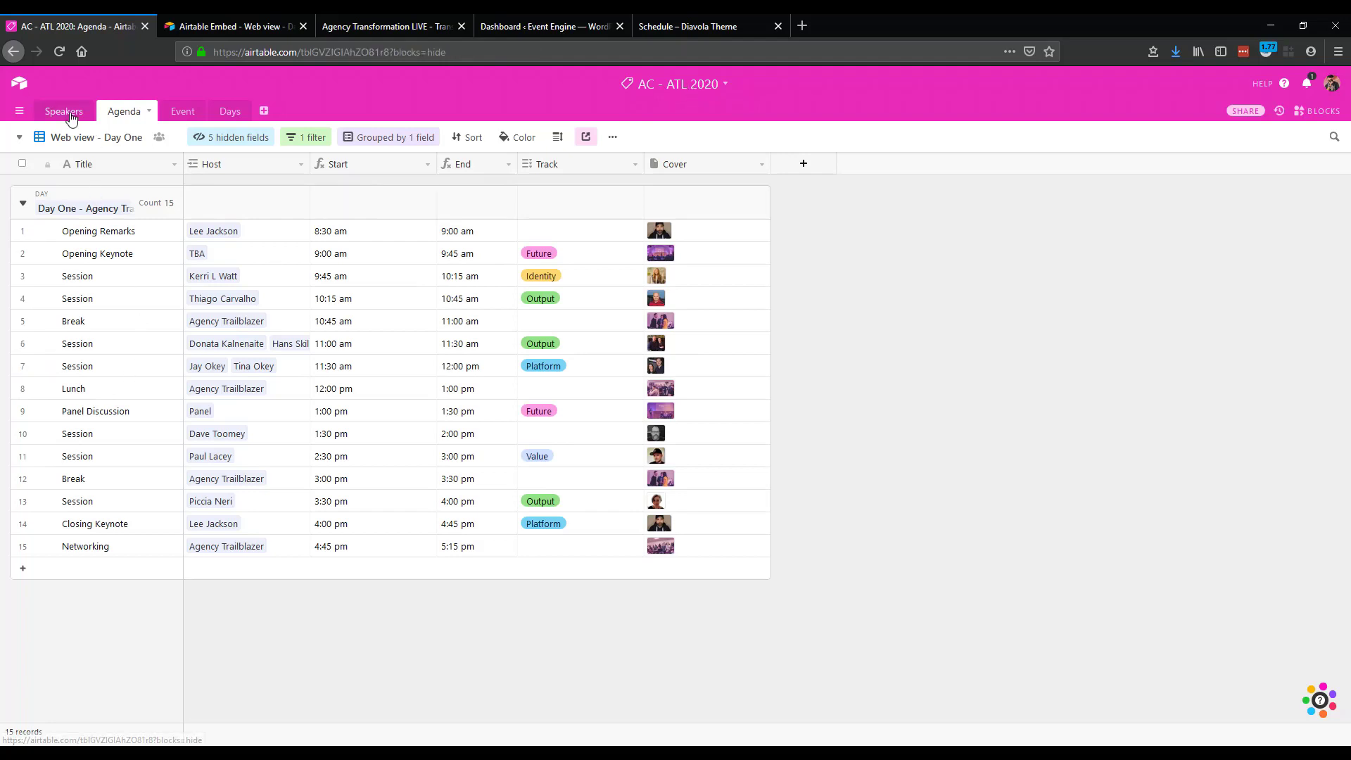
{"action": "left_click", "coordinate": [133, 115]}
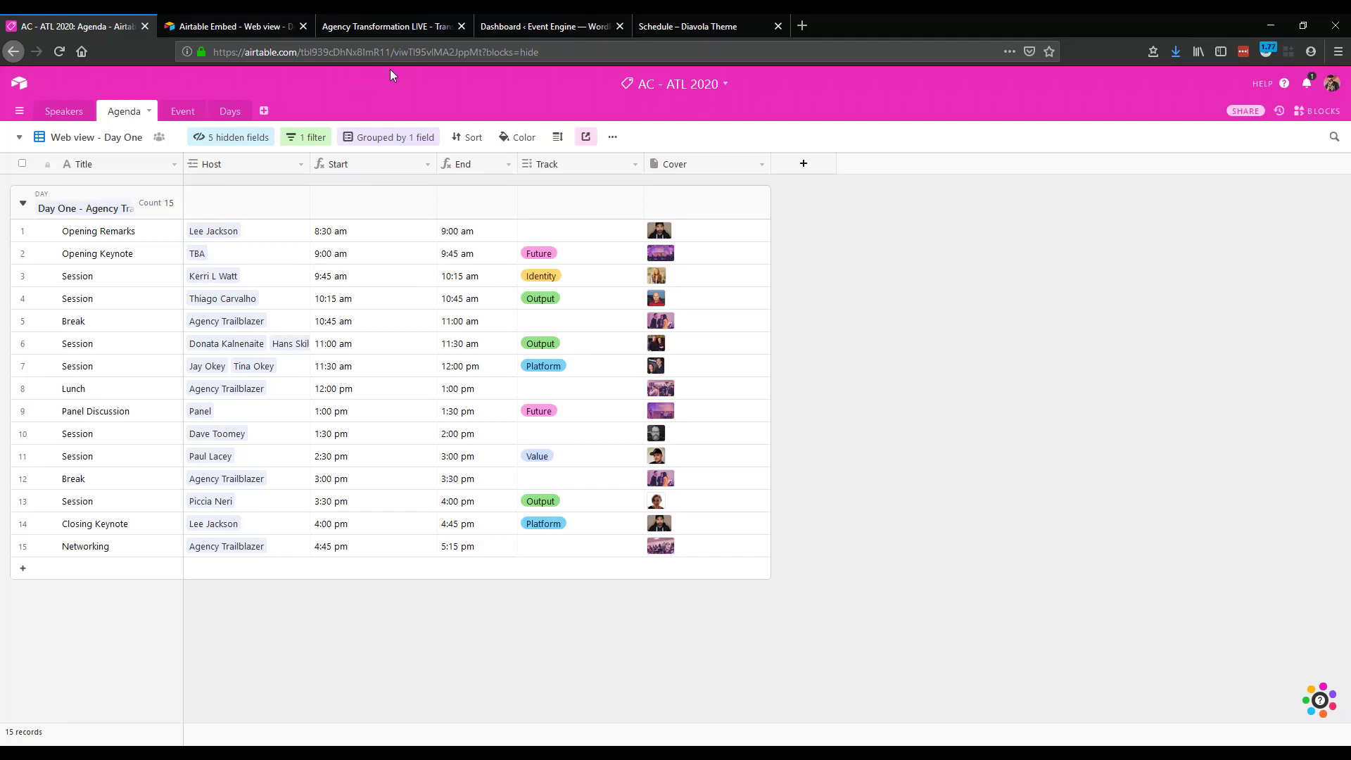
{"action": "left_click", "coordinate": [406, 28]}
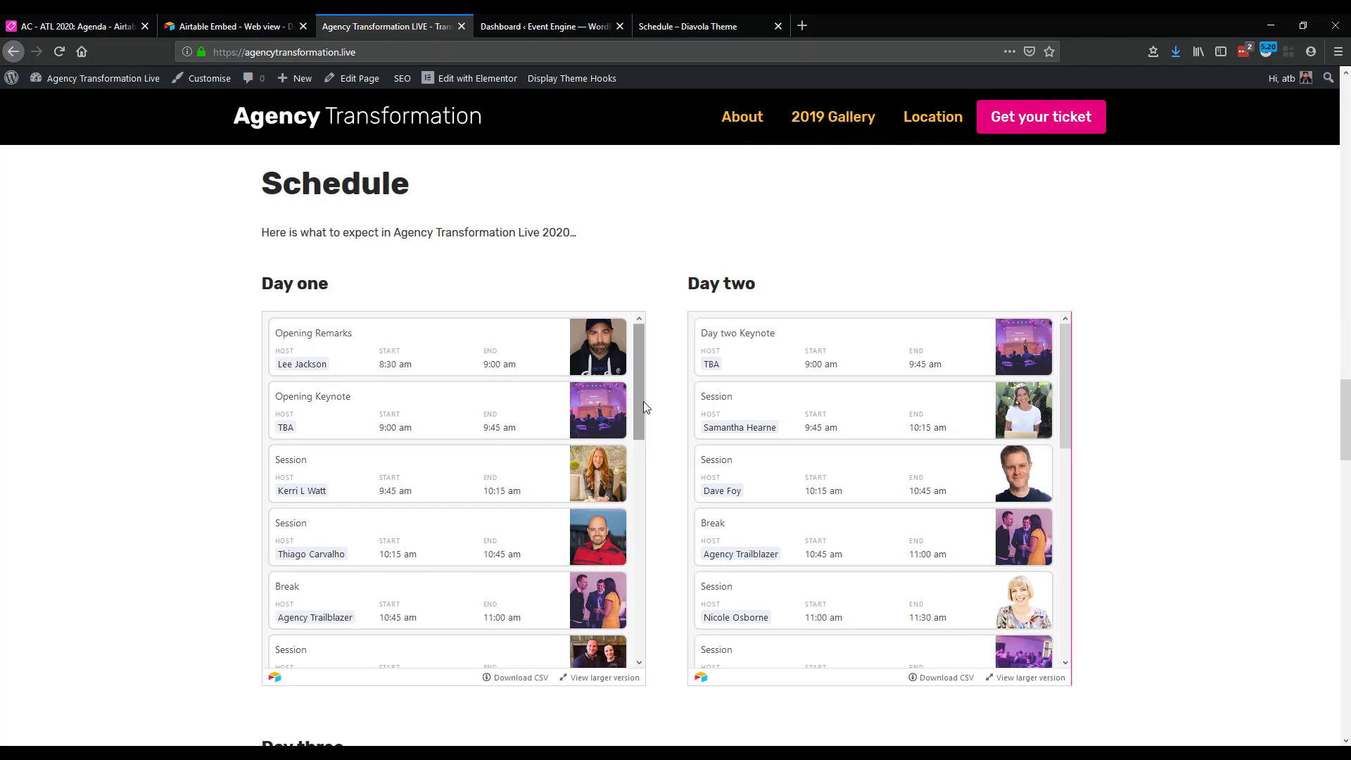
{"action": "mouse_move", "coordinate": [640, 405]}
{"action": "left_mouse_down"}
{"action": "mouse_move", "coordinate": [670, 633]}
{"action": "mouse_move", "coordinate": [666, 403]}
{"action": "mouse_move", "coordinate": [623, 435]}
{"action": "mouse_move", "coordinate": [621, 530]}
{"action": "mouse_move", "coordinate": [636, 421]}
{"action": "left_mouse_up"}
- Expand the Kerri L Watt session card in the Day one embed and close it again
{"action": "left_click", "coordinate": [438, 473]}
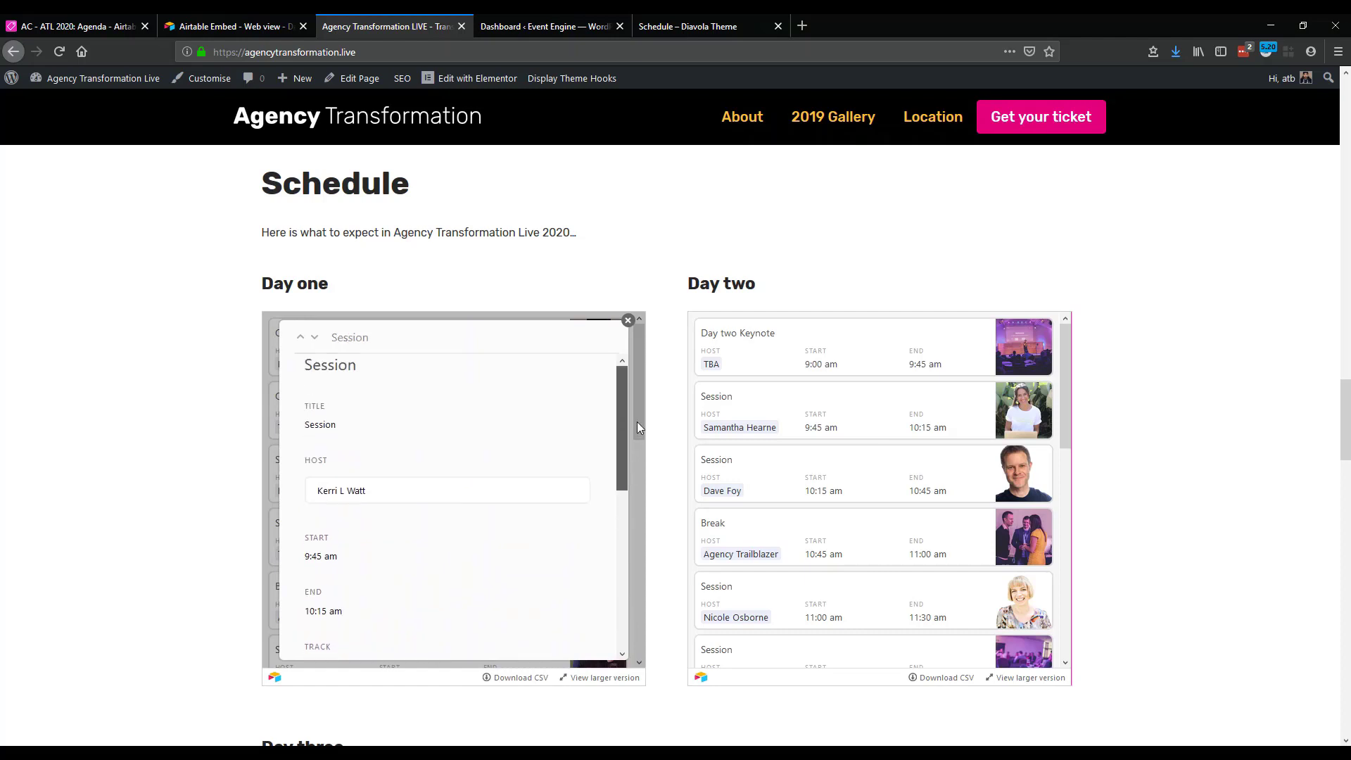
{"action": "left_click", "coordinate": [628, 322]}
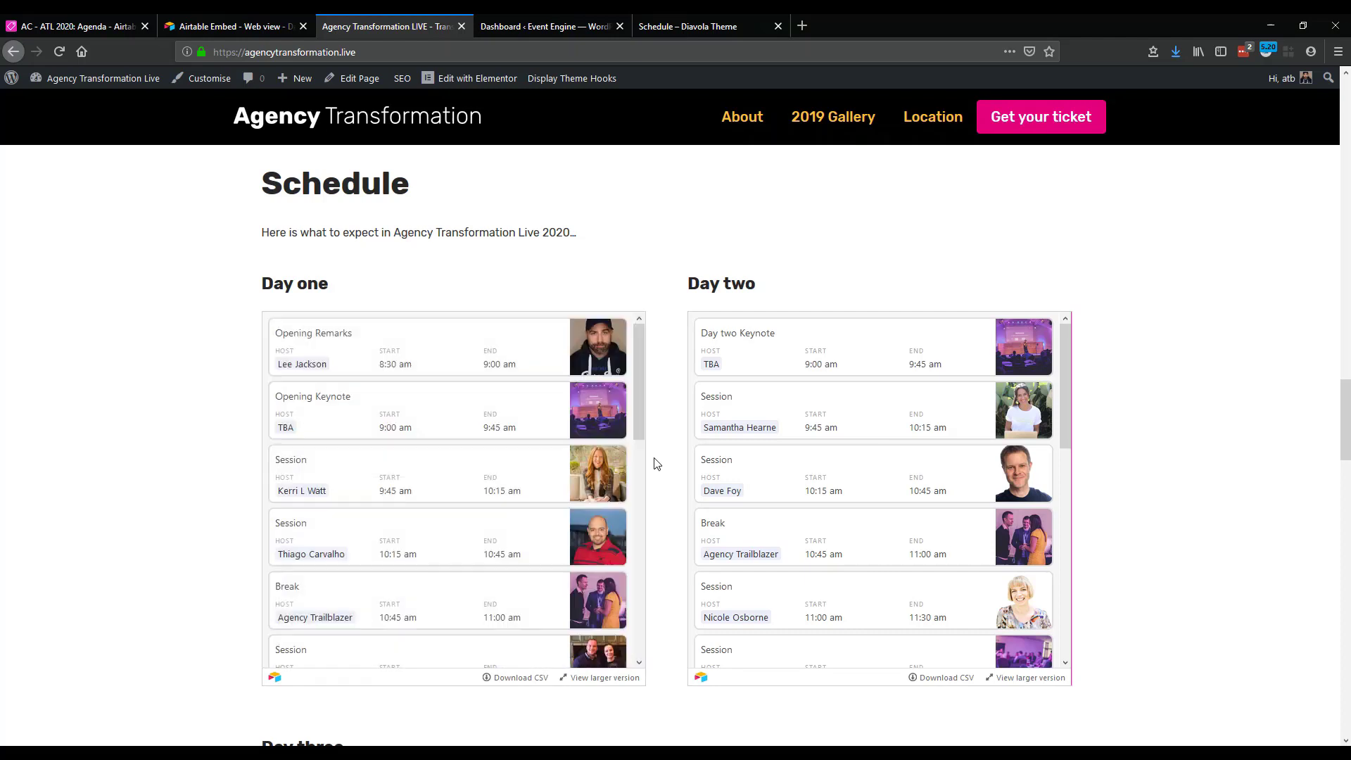
{"action": "left_click_drag", "start_coordinate": [639, 415], "coordinate": [668, 422]}
{"action": "mouse_move", "coordinate": [639, 417]}
{"action": "left_mouse_down"}
{"action": "mouse_move", "coordinate": [637, 563]}
{"action": "mouse_move", "coordinate": [636, 480]}
{"action": "mouse_move", "coordinate": [654, 421]}
{"action": "left_mouse_up"}
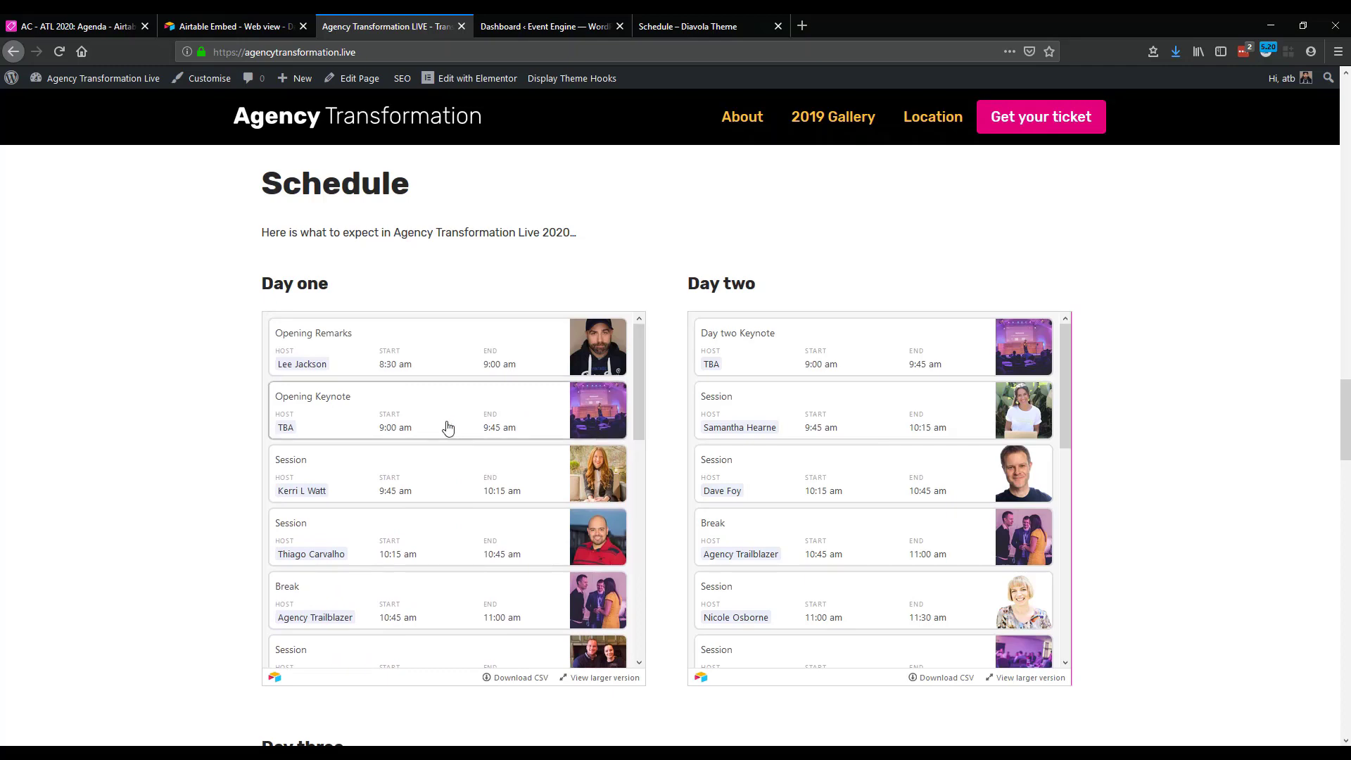
{"action": "left_click", "coordinate": [78, 26]}
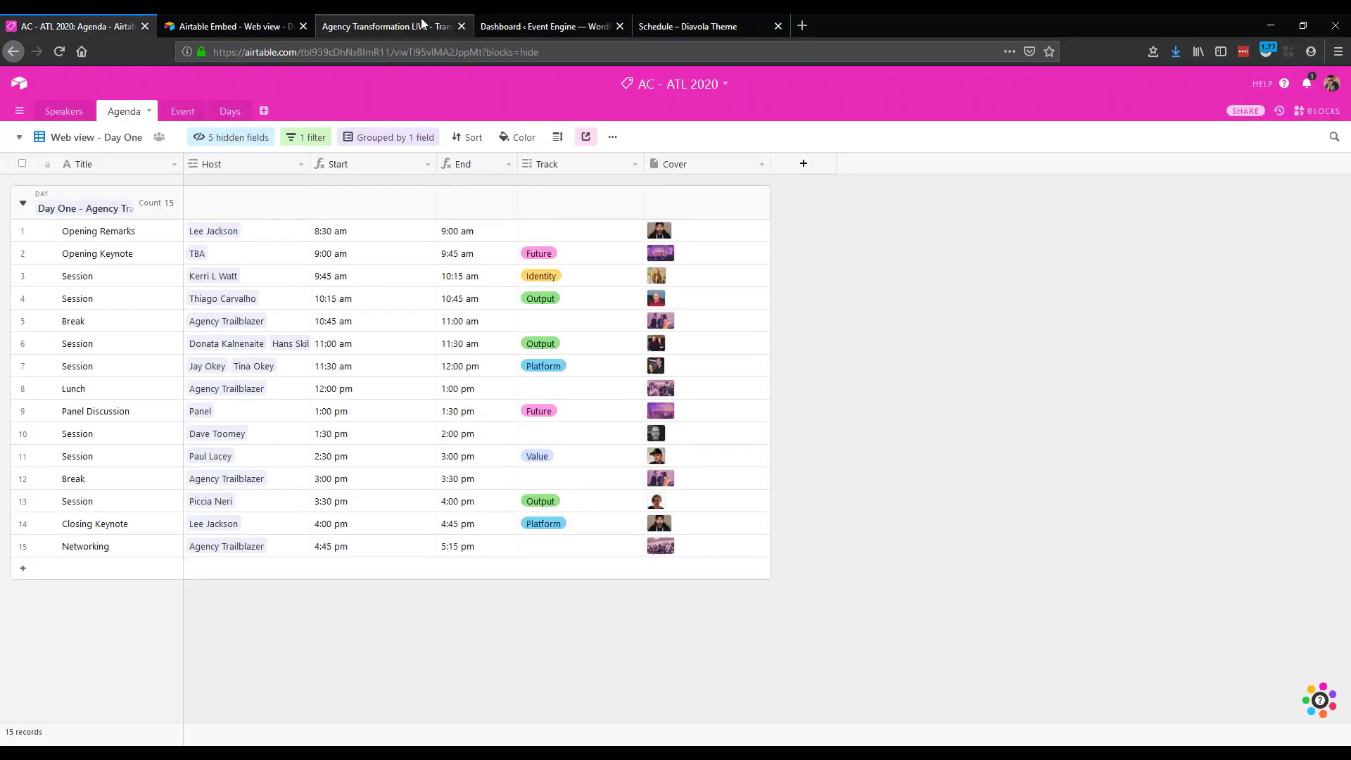
{"action": "left_click", "coordinate": [385, 26]}
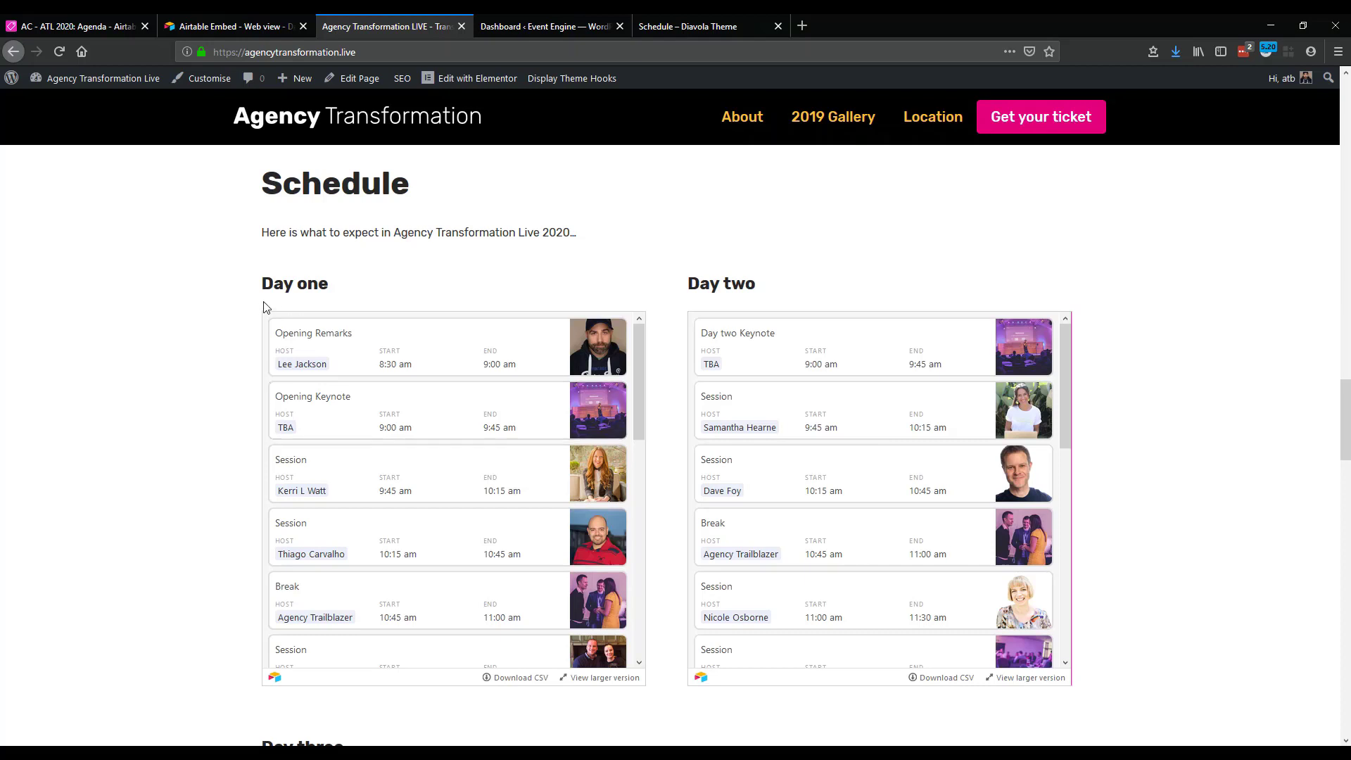
- Edit the Diavola Schedule page and drop an empty HTML module beneath Day One
{"action": "left_click", "coordinate": [690, 26]}
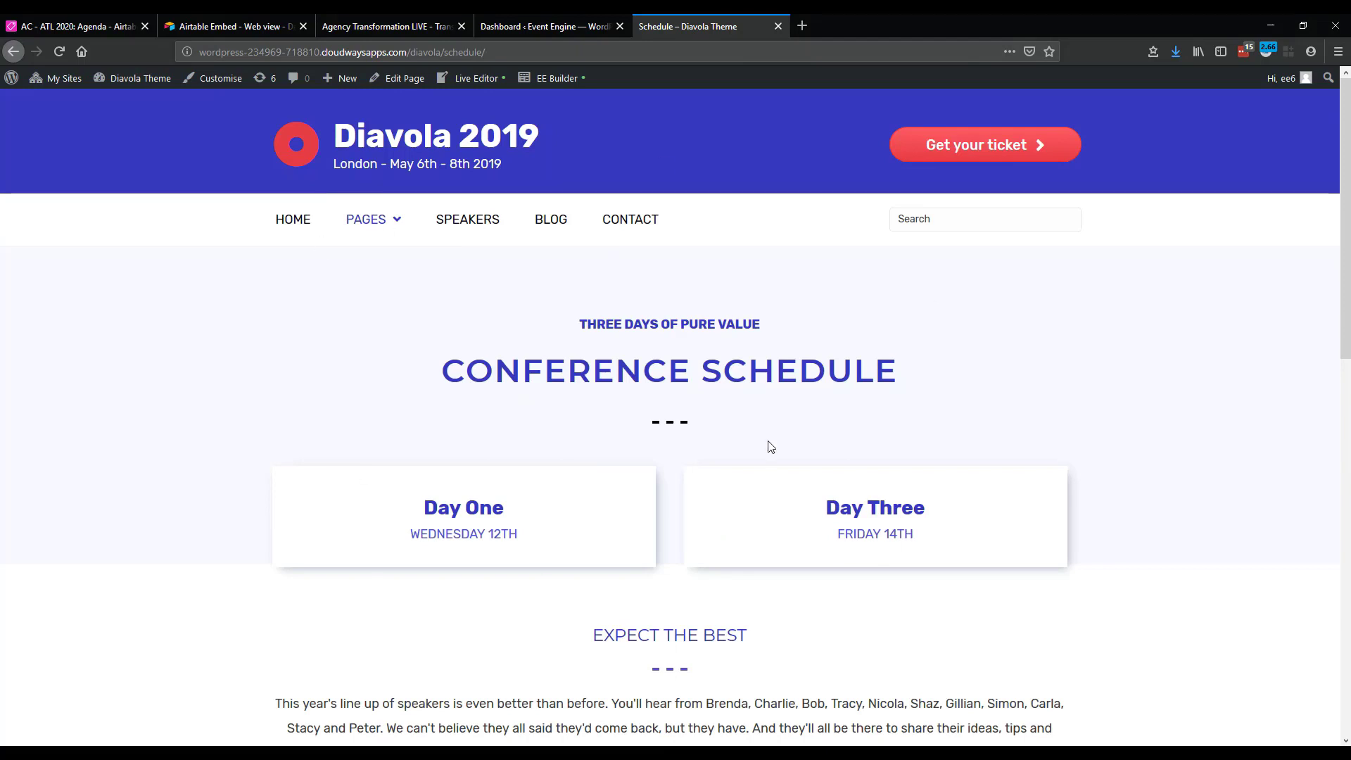
{"action": "left_click", "coordinate": [552, 79]}
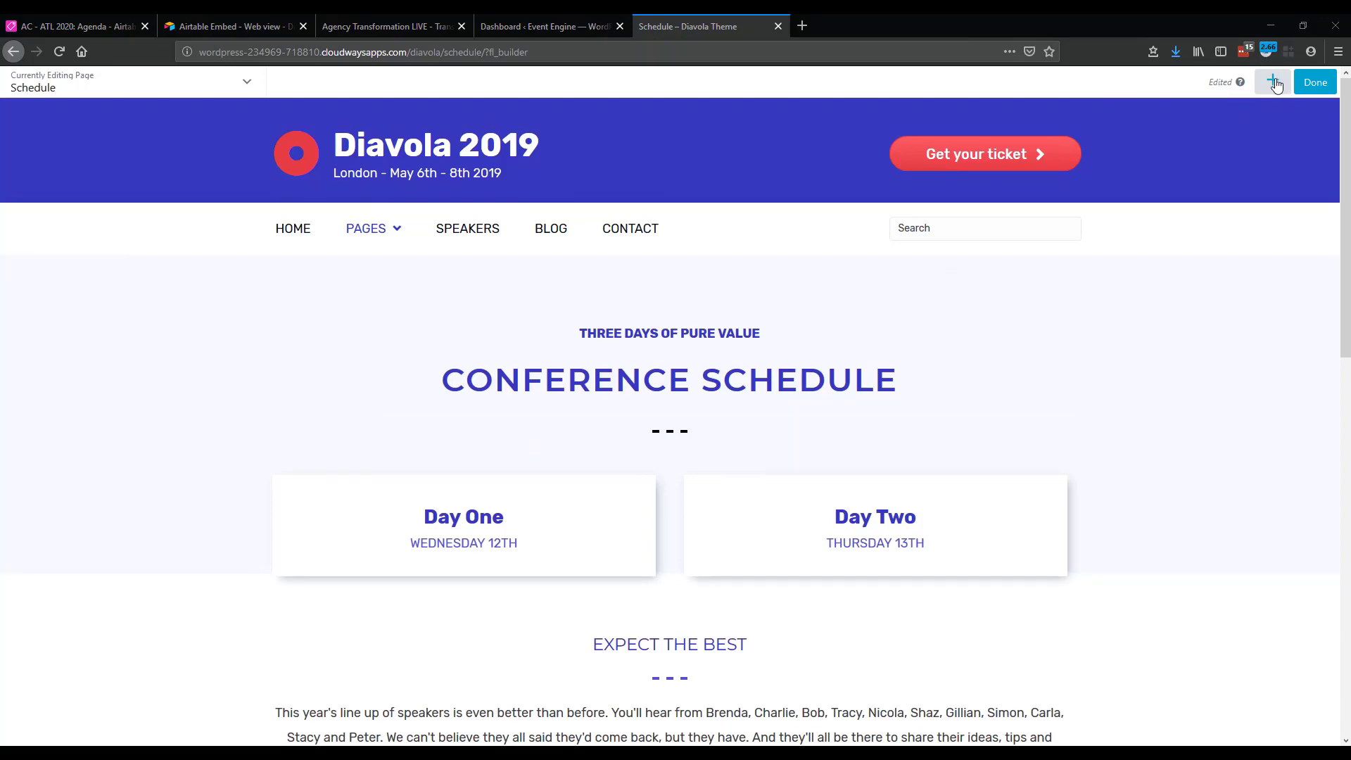
{"action": "left_click", "coordinate": [1276, 85]}
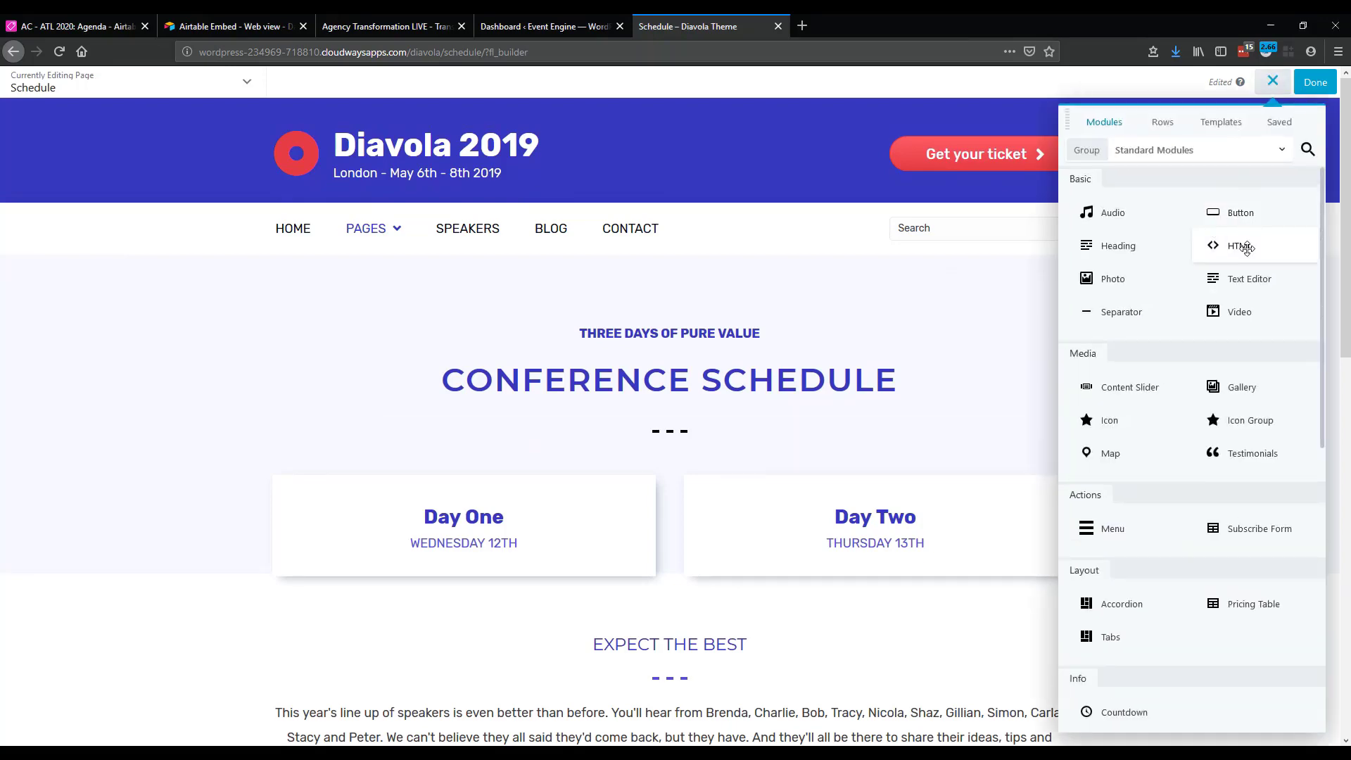
{"action": "left_click_drag", "start_coordinate": [1159, 259], "coordinate": [479, 505]}
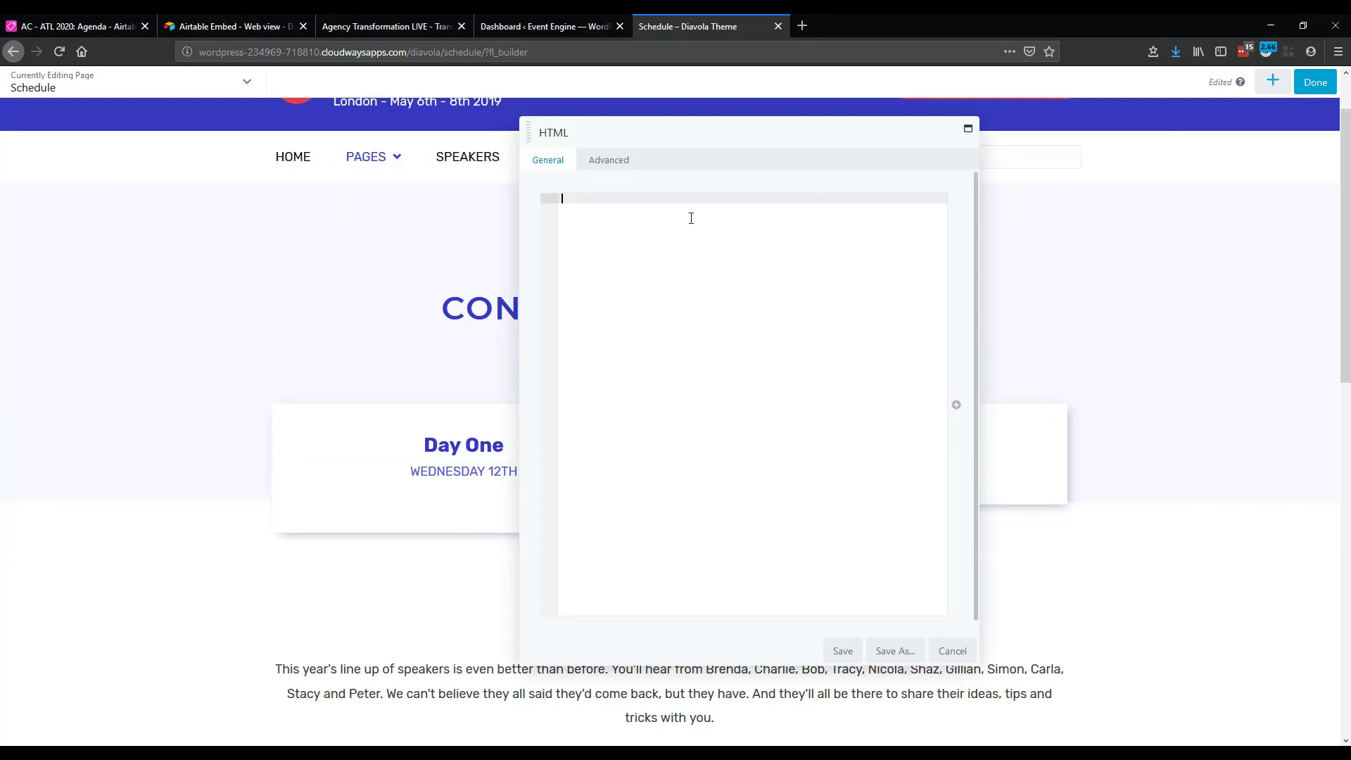
{"action": "left_click", "coordinate": [67, 27]}
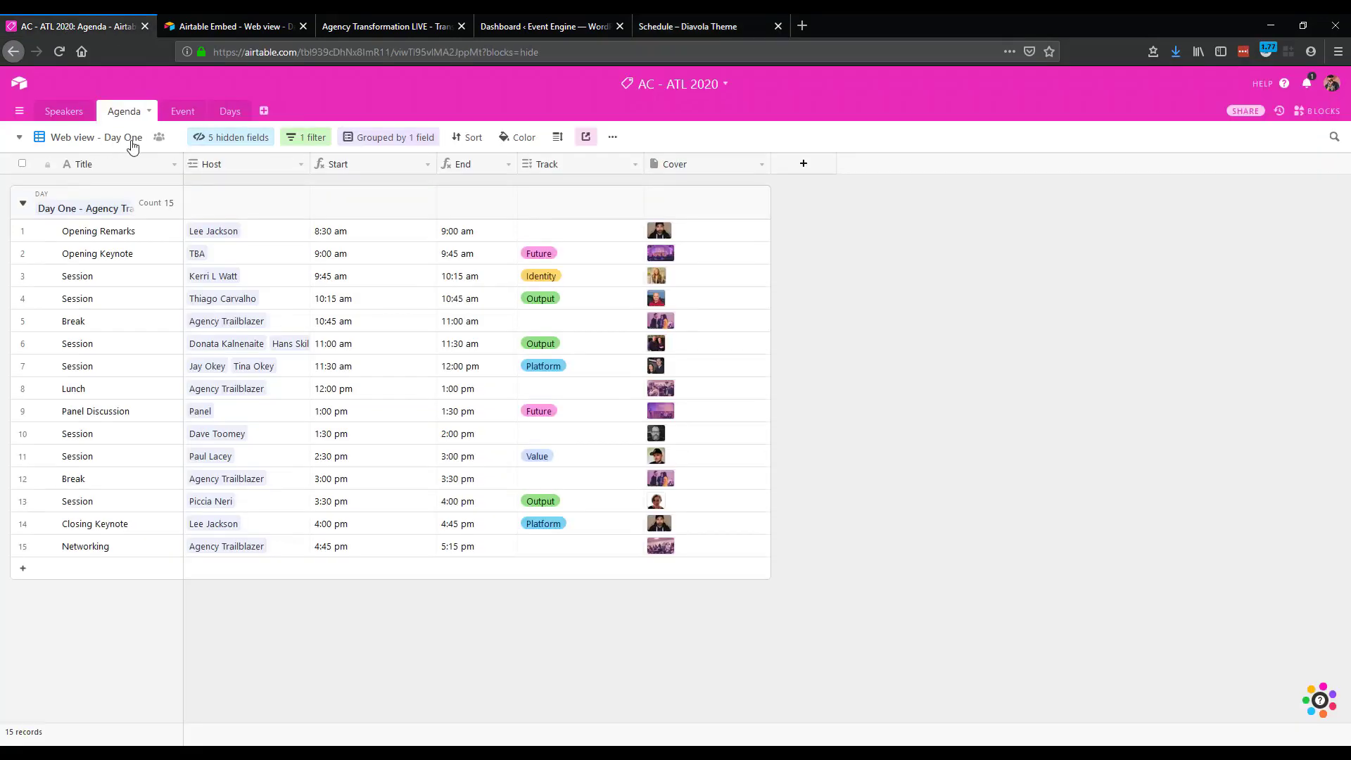
- Copy the Day One view's embed code using card layout without view controls
{"action": "left_click", "coordinate": [587, 140]}
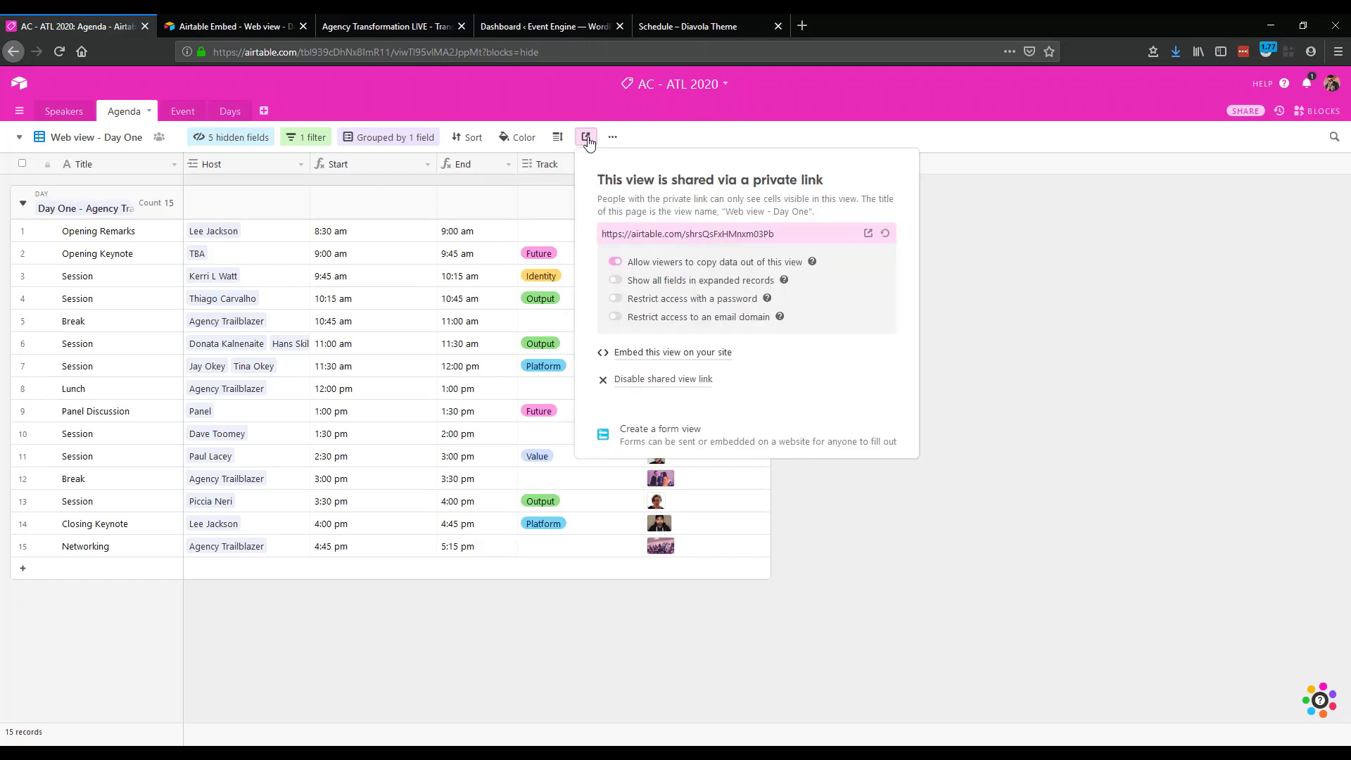
{"action": "left_click", "coordinate": [655, 359]}
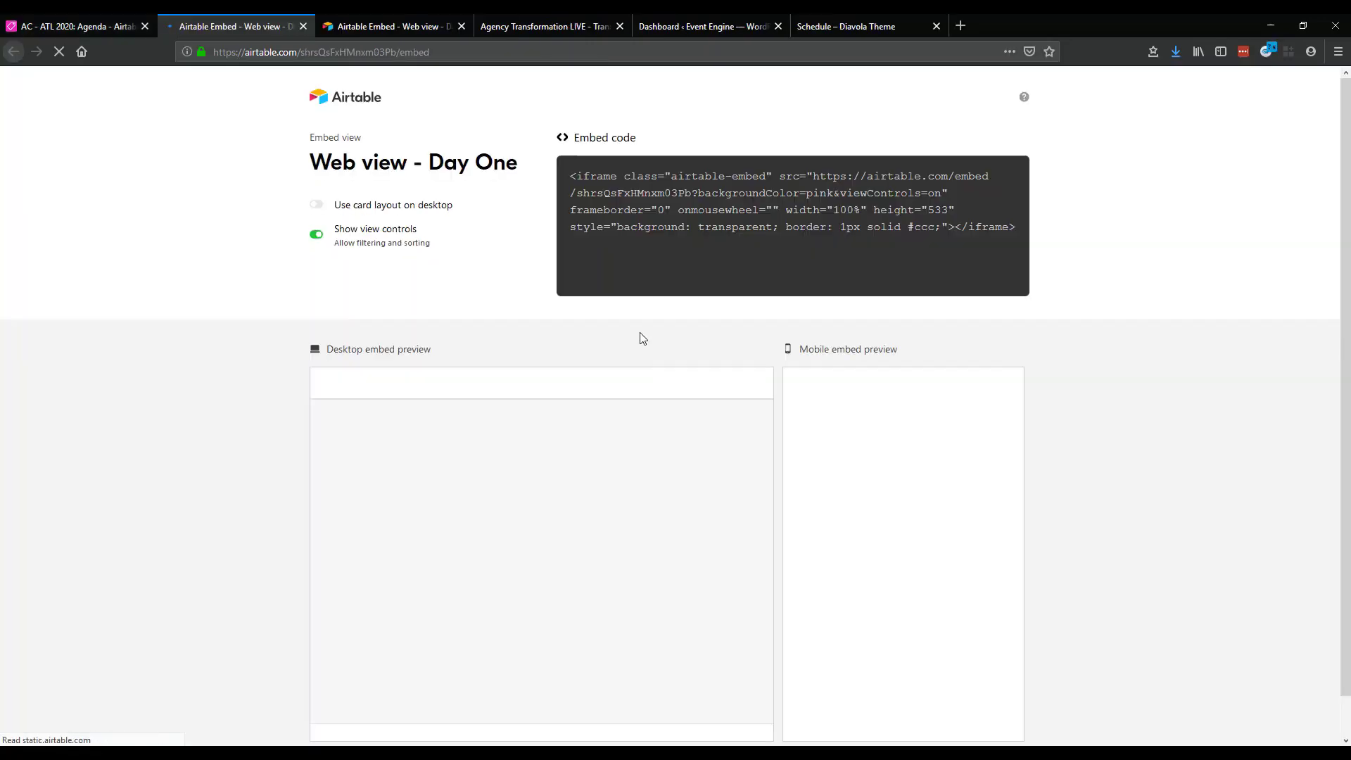
{"action": "left_click", "coordinate": [394, 208]}
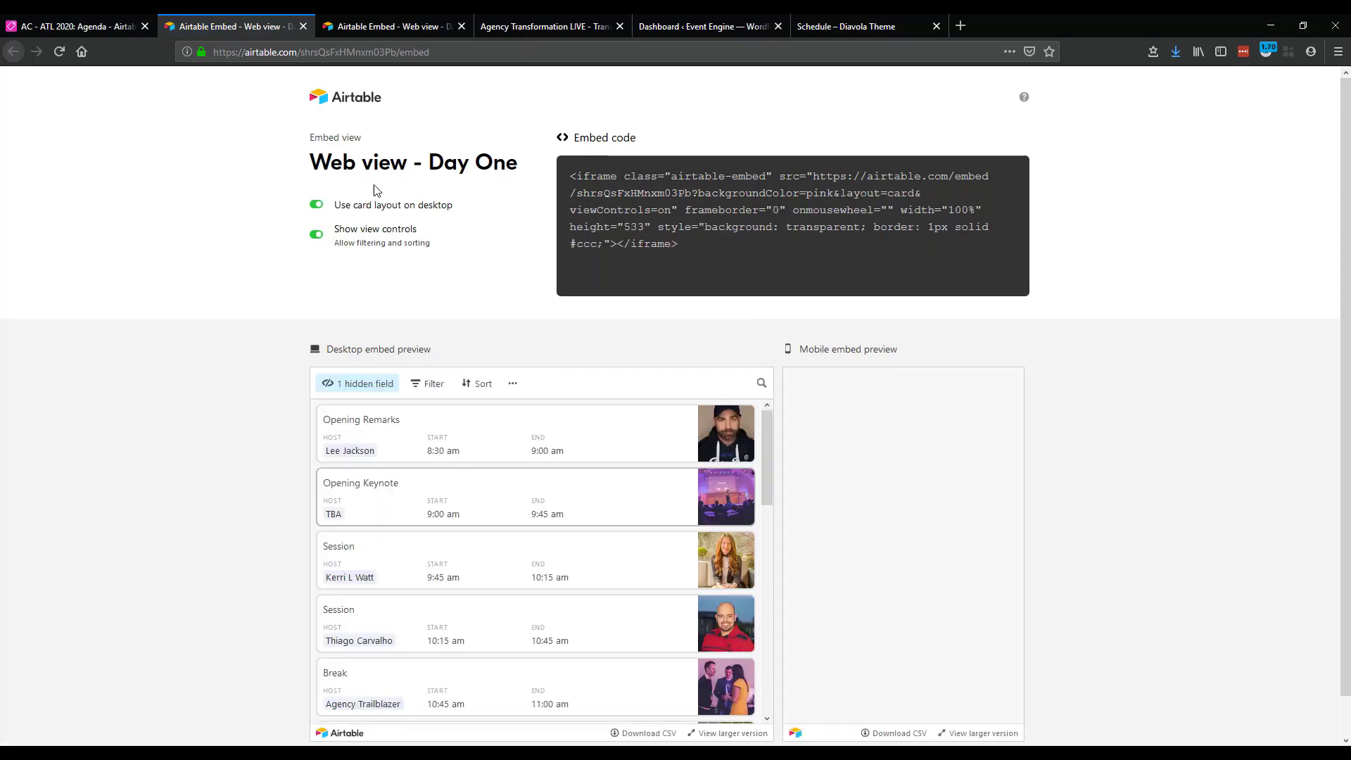
{"action": "left_click", "coordinate": [316, 233]}
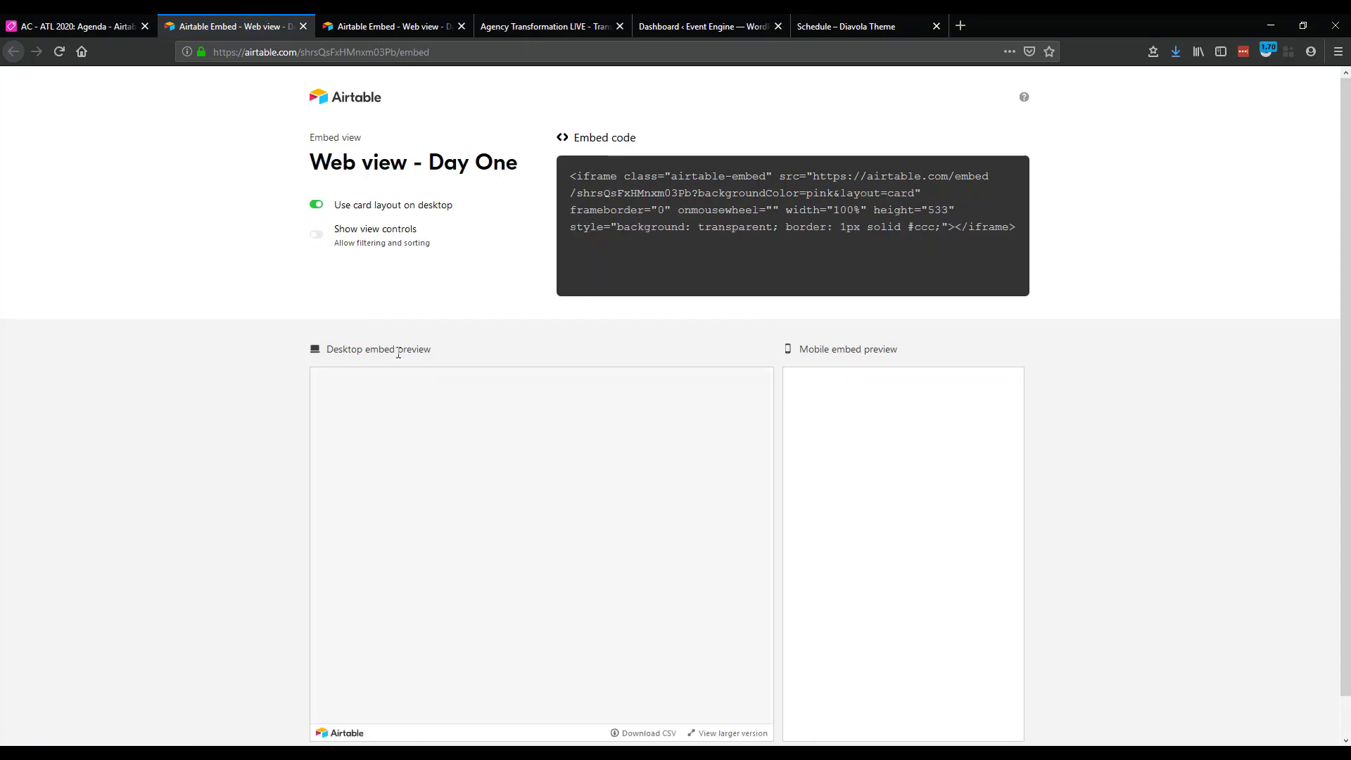
{"action": "left_click", "coordinate": [762, 206]}
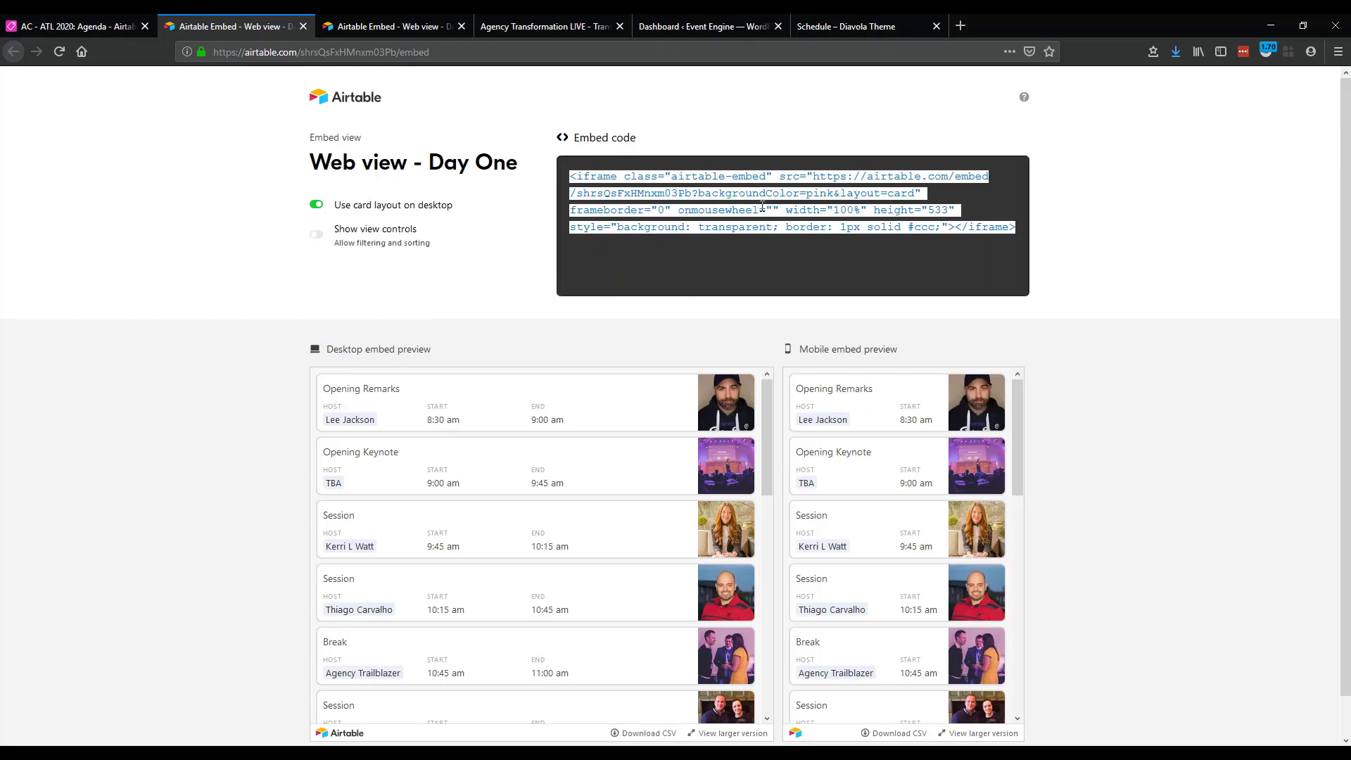
{"action": "right_click", "coordinate": [740, 202]}
{"action": "left_click", "coordinate": [765, 238]}
- Paste the embed into the Day One HTML block, save, and duplicate it into the Day Two column
{"action": "left_click", "coordinate": [844, 26]}
{"action": "key", "text": "ctrl+v"}
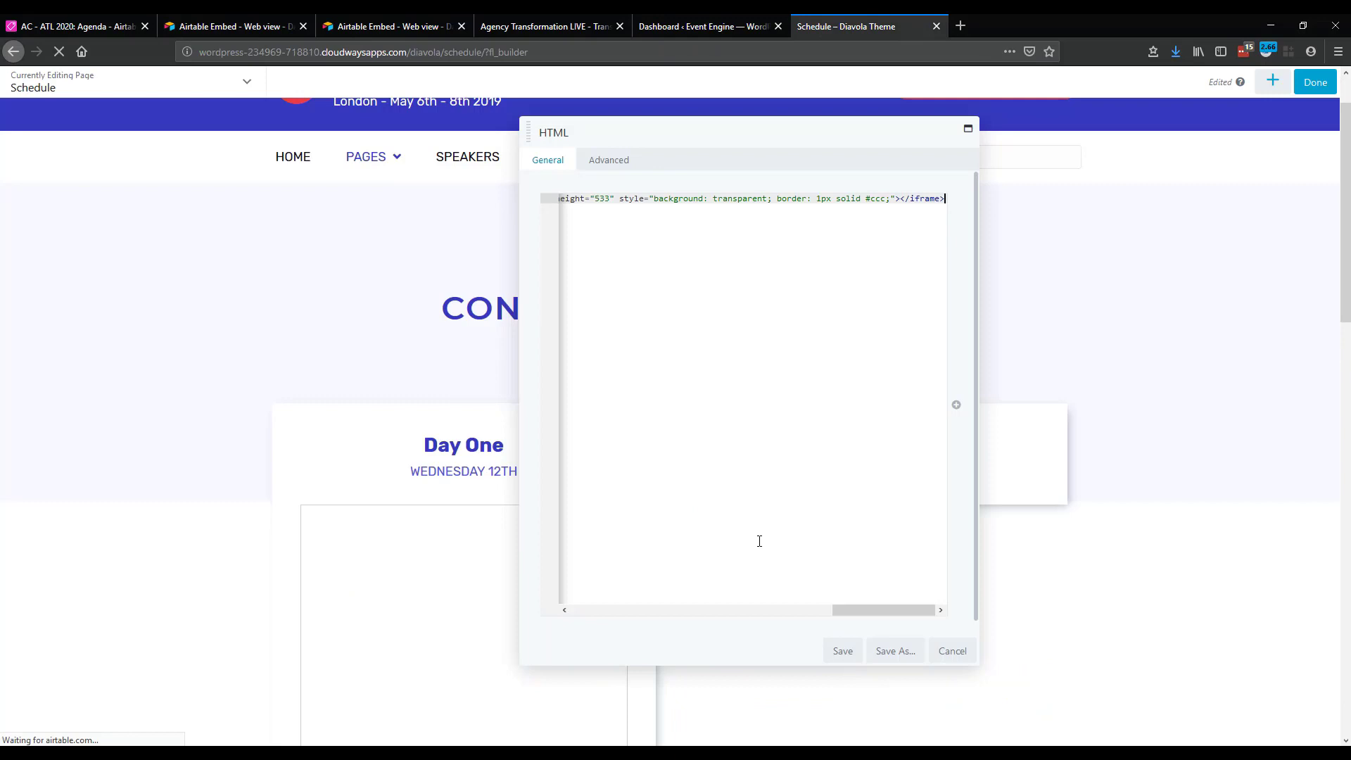
{"action": "left_click", "coordinate": [841, 652]}
{"action": "scroll", "coordinate": [1046, 506], "scroll_direction": "down", "scroll_amount": 3}
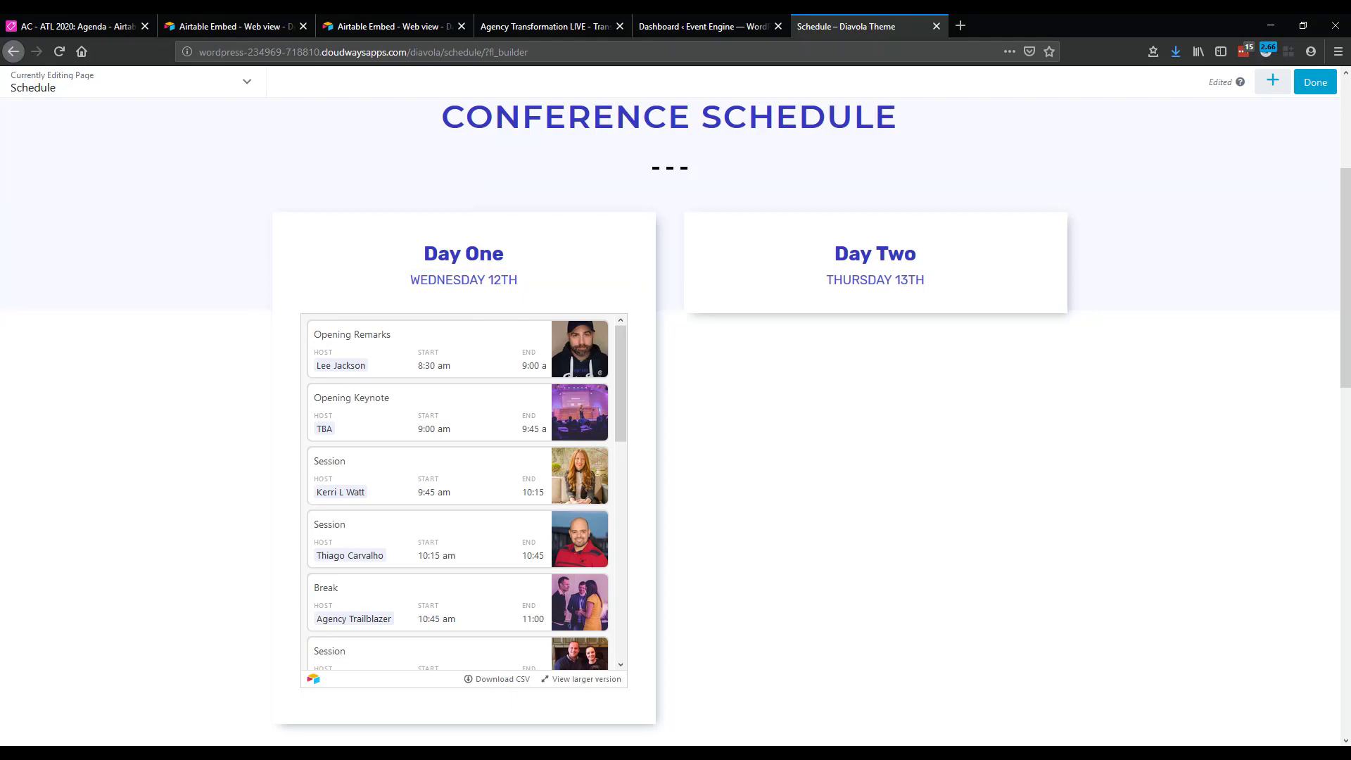
{"action": "mouse_move", "coordinate": [394, 377]}
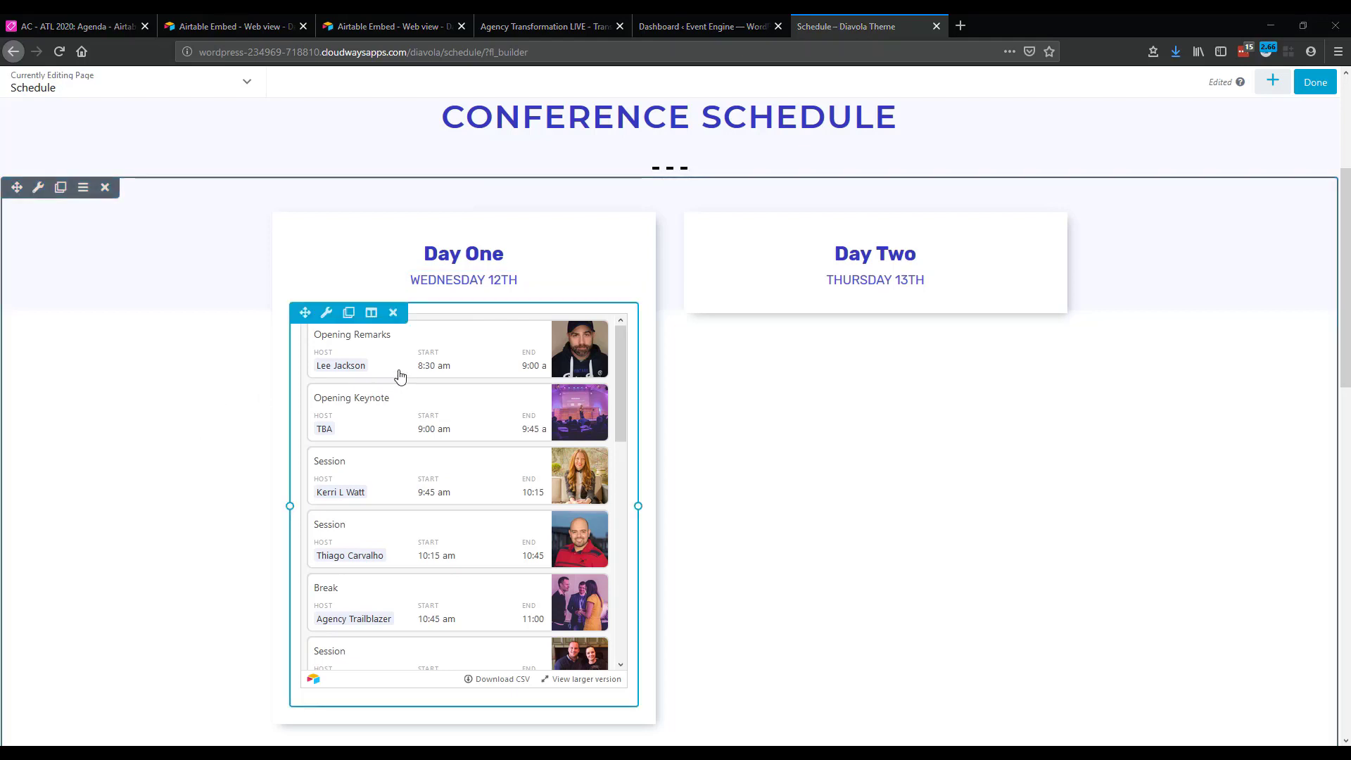
{"action": "left_click", "coordinate": [348, 314]}
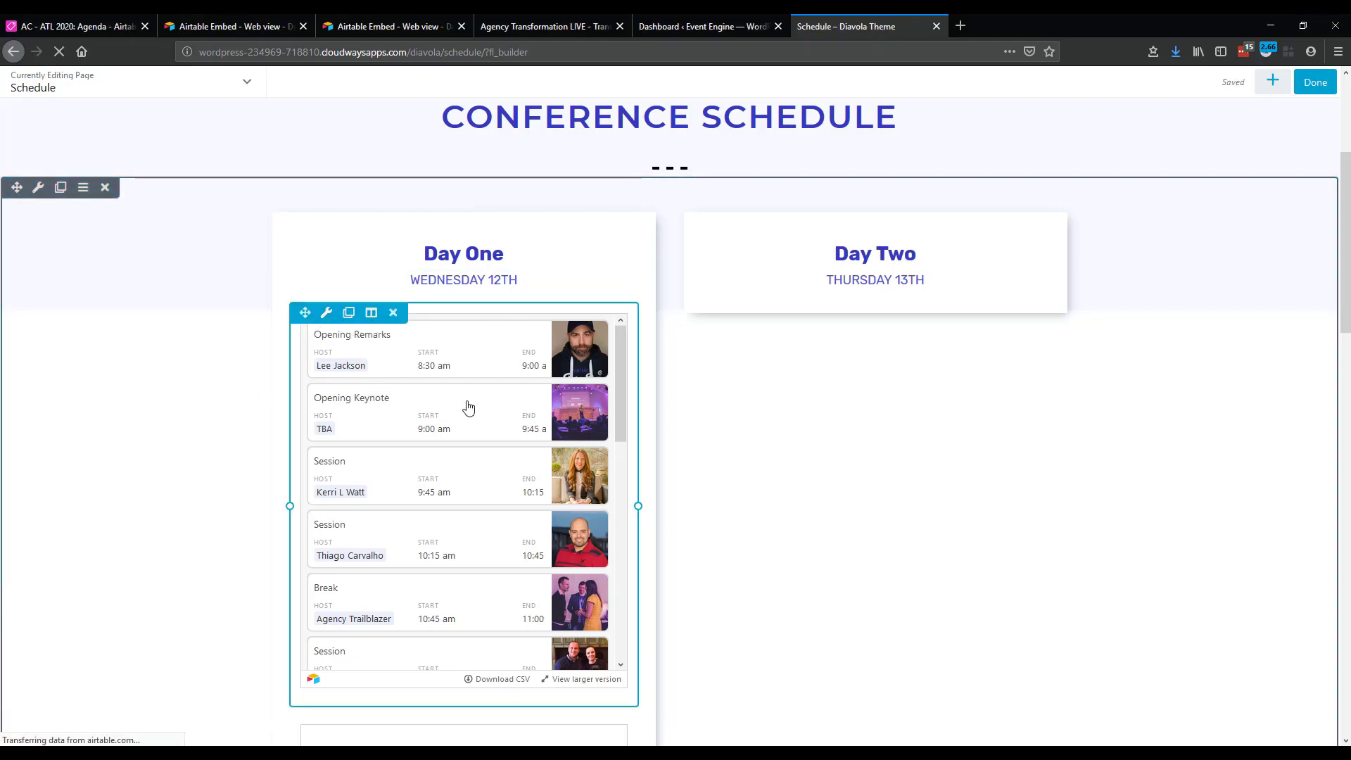
{"action": "left_click_drag", "start_coordinate": [468, 406], "coordinate": [808, 298]}
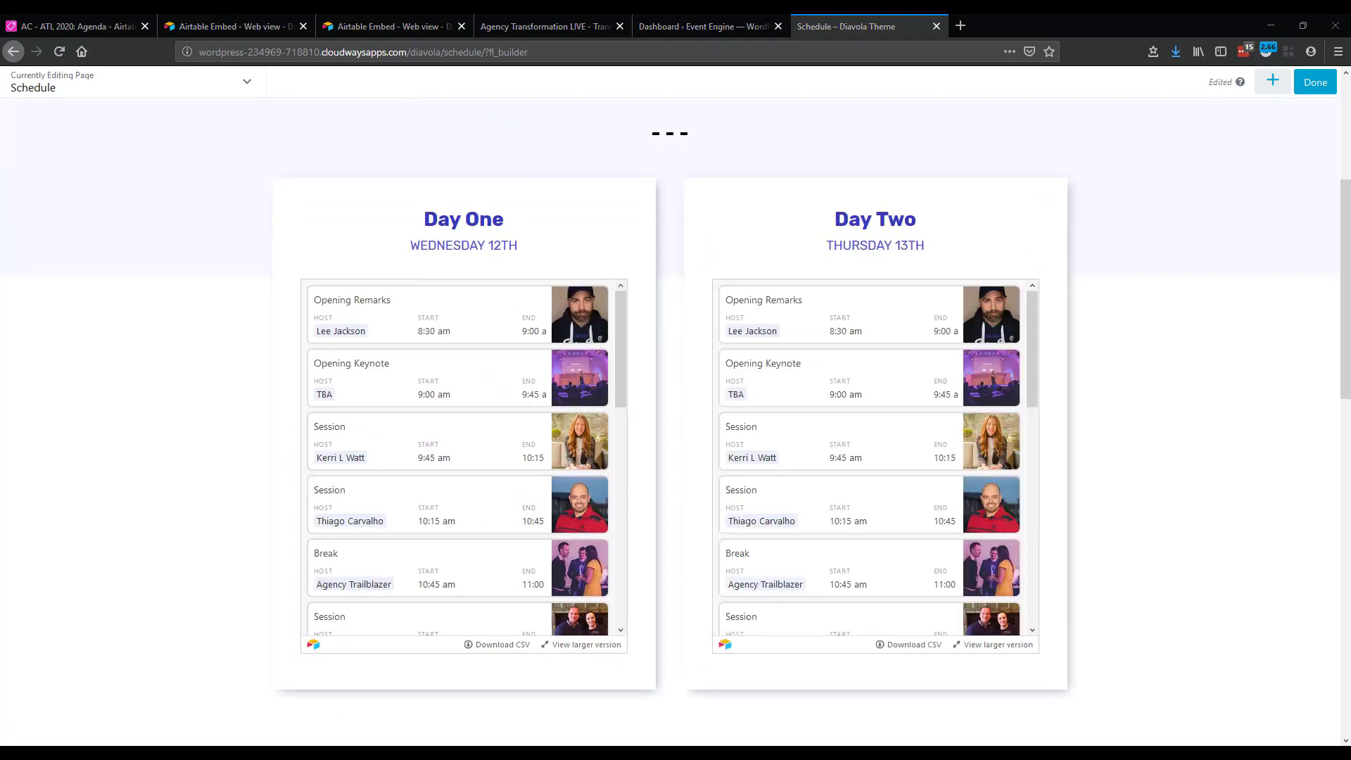
- Switch to Web view - Day Two, confirm its Day Two filter, and copy its embed code
{"action": "left_click", "coordinate": [72, 24]}
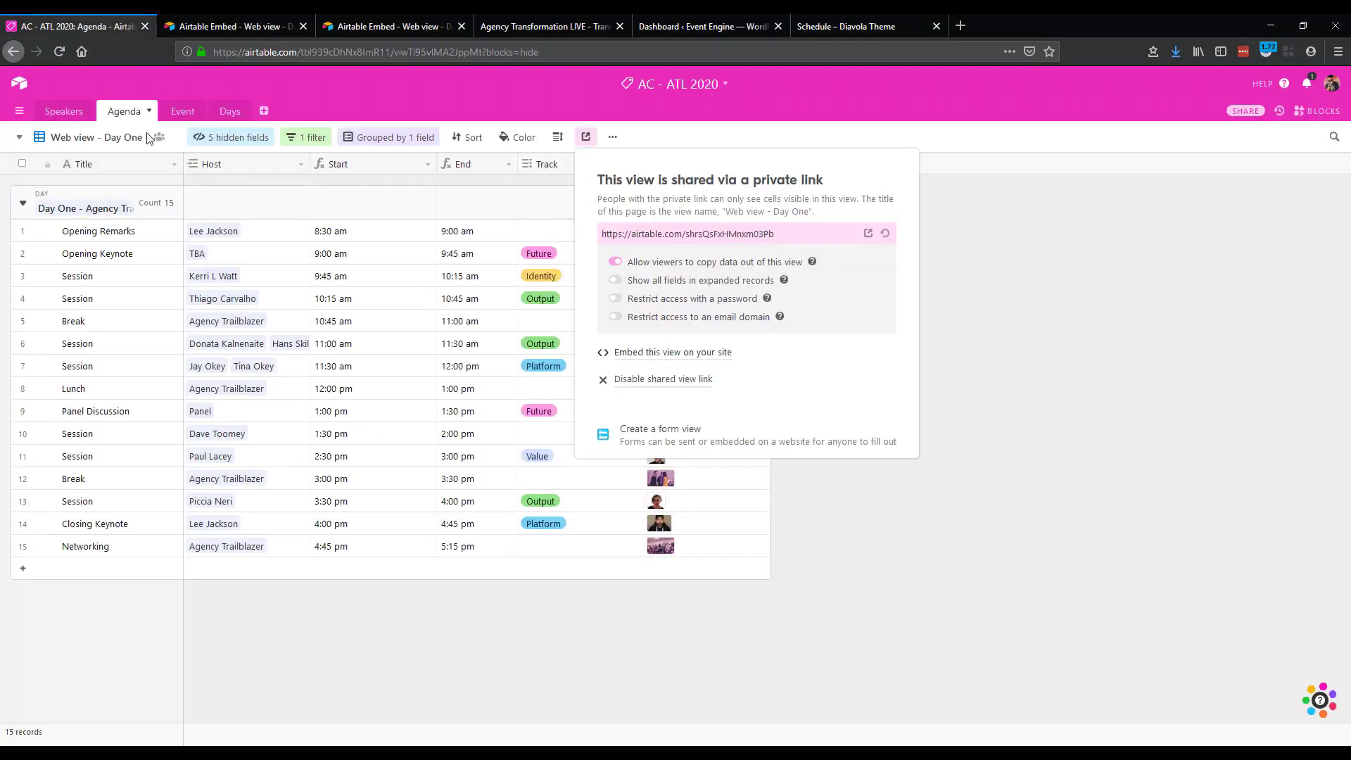
{"action": "left_click", "coordinate": [102, 136]}
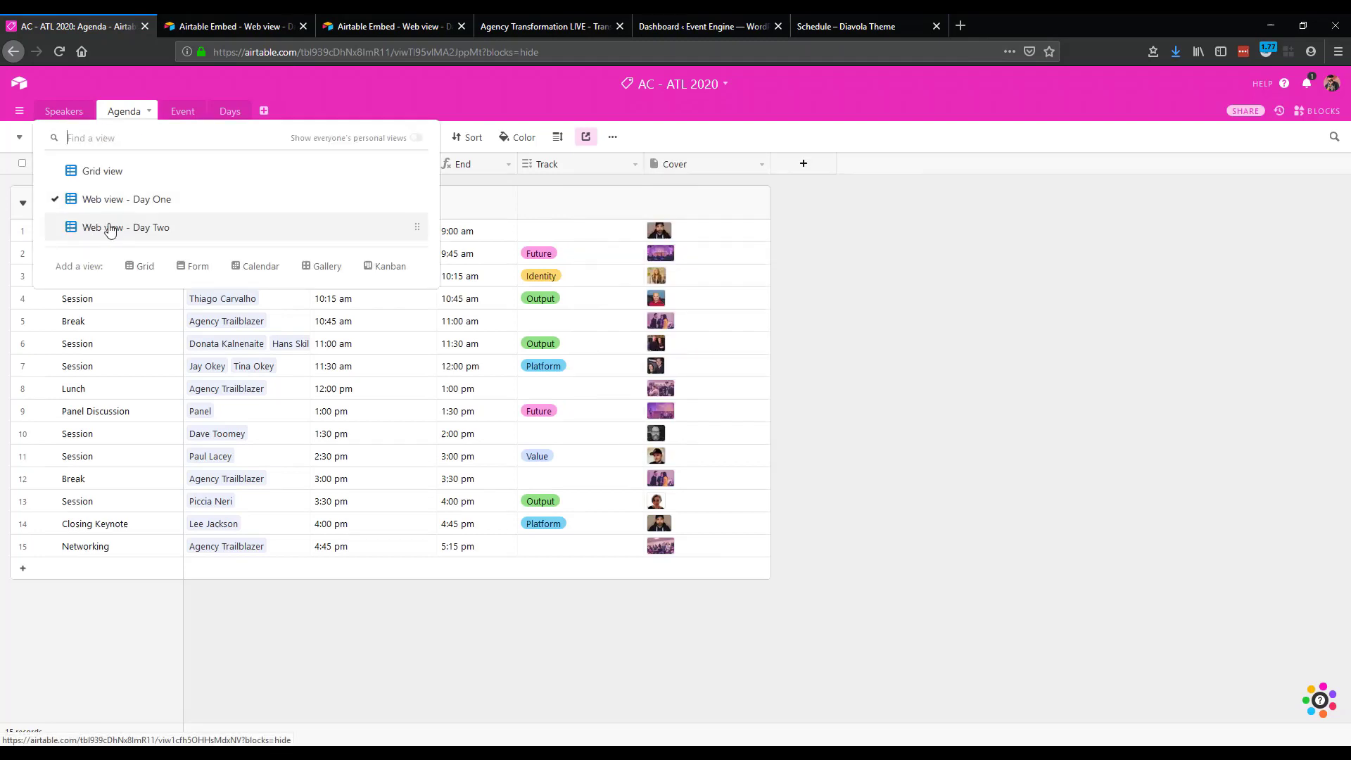
{"action": "left_click", "coordinate": [94, 232]}
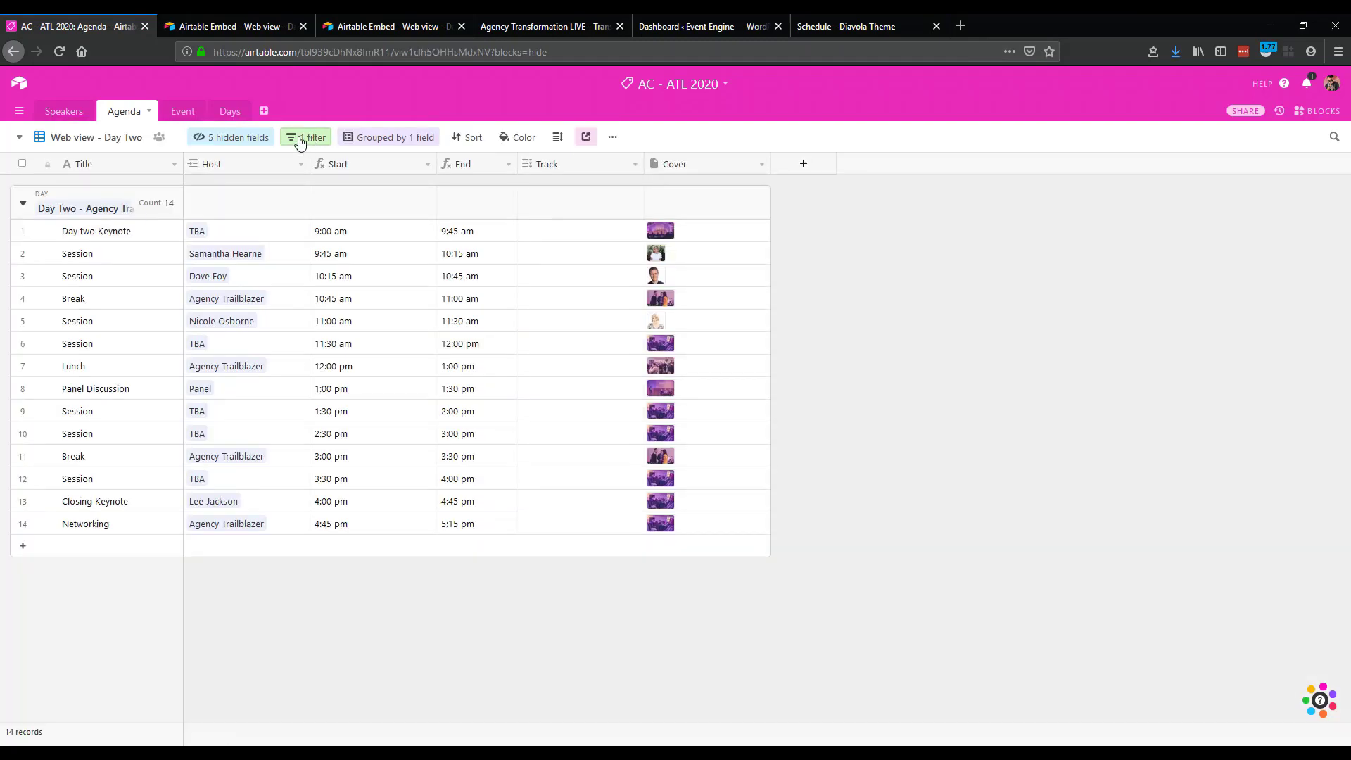
{"action": "left_click", "coordinate": [300, 140]}
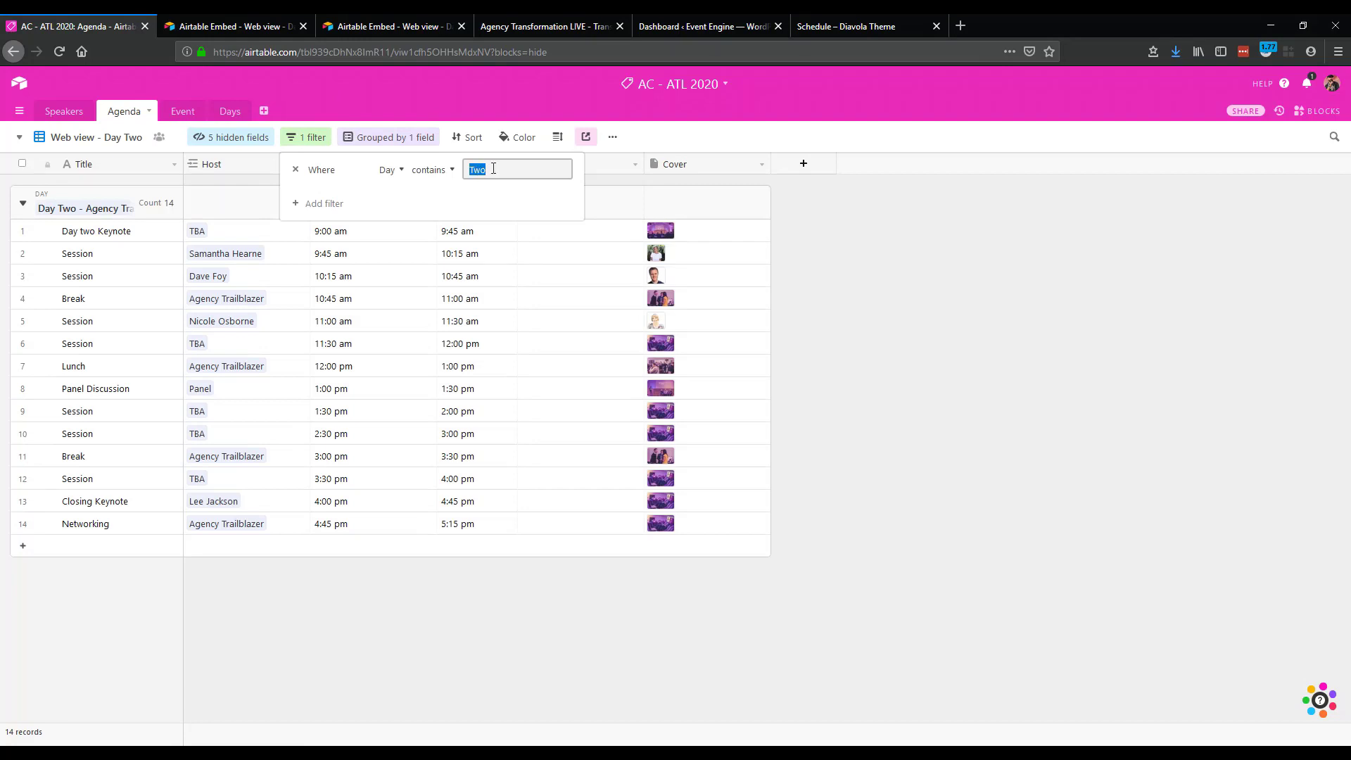
{"action": "left_click", "coordinate": [954, 343]}
{"action": "left_click", "coordinate": [585, 137]}
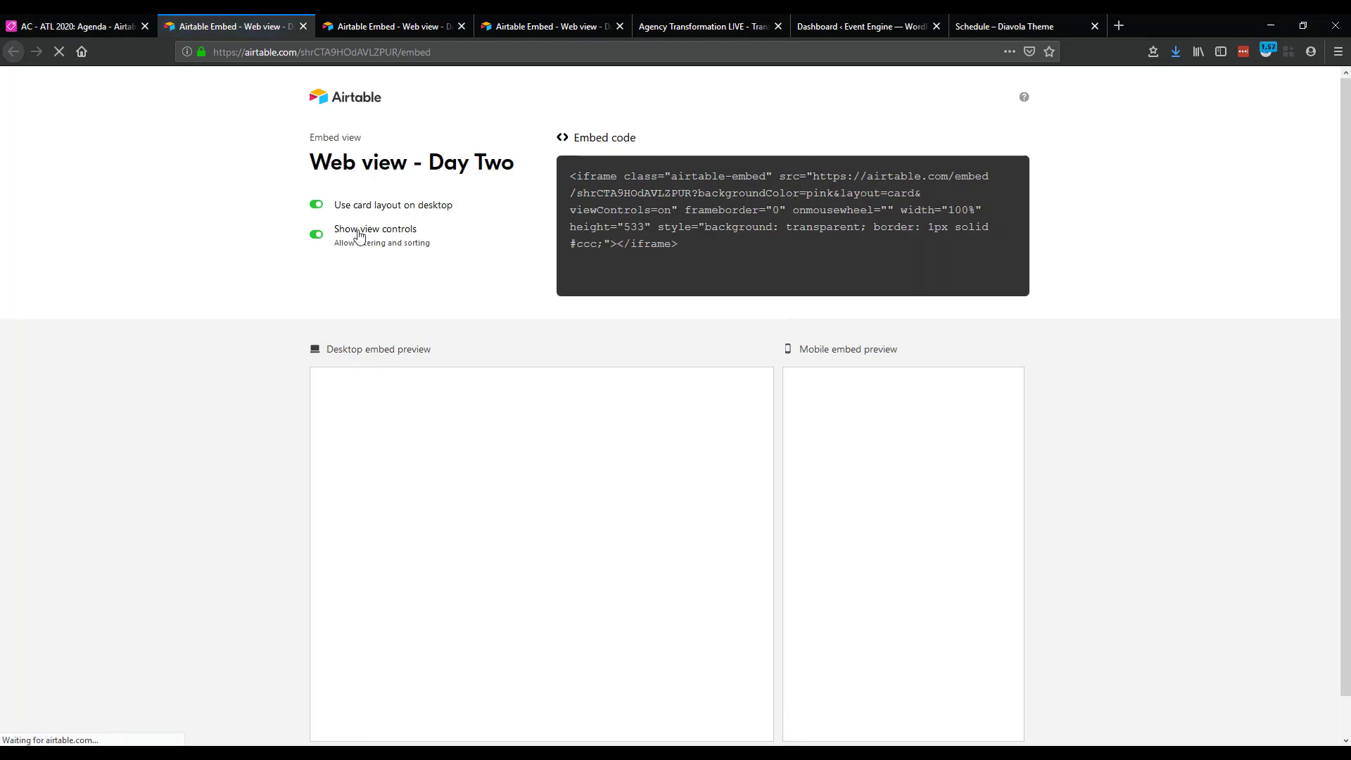
{"action": "left_click", "coordinate": [659, 214]}
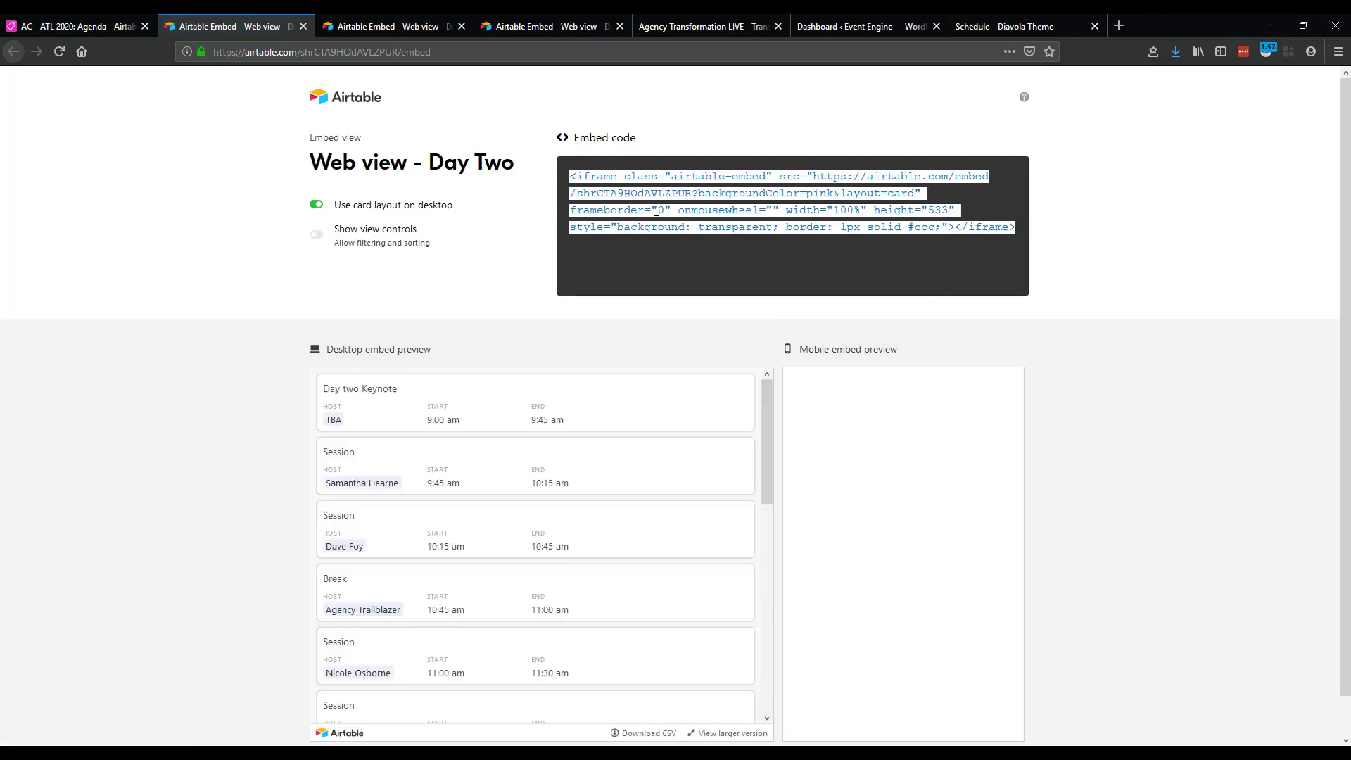
{"action": "right_click", "coordinate": [659, 215]}
{"action": "left_click", "coordinate": [686, 248]}
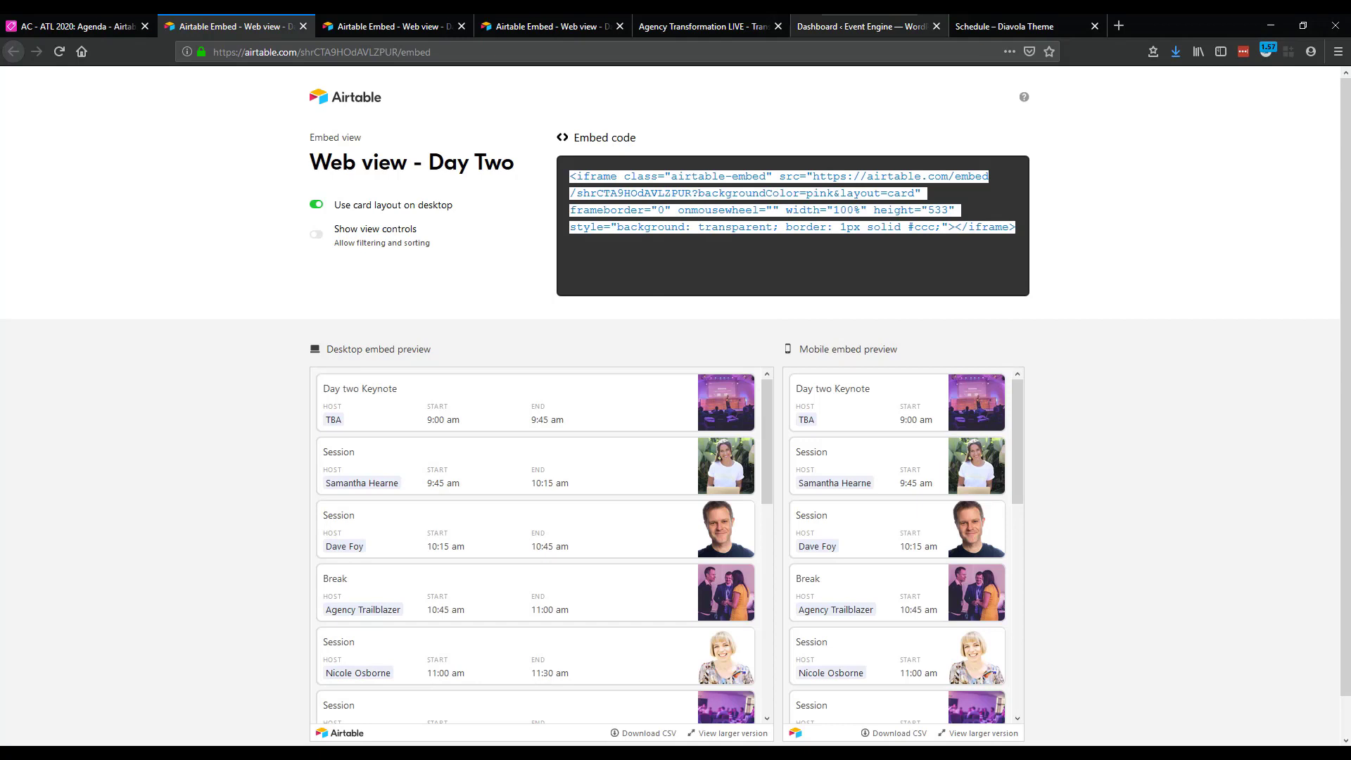
- Replace the Day Two module's HTML with the Day Two embed code and save it
{"action": "left_click", "coordinate": [995, 25]}
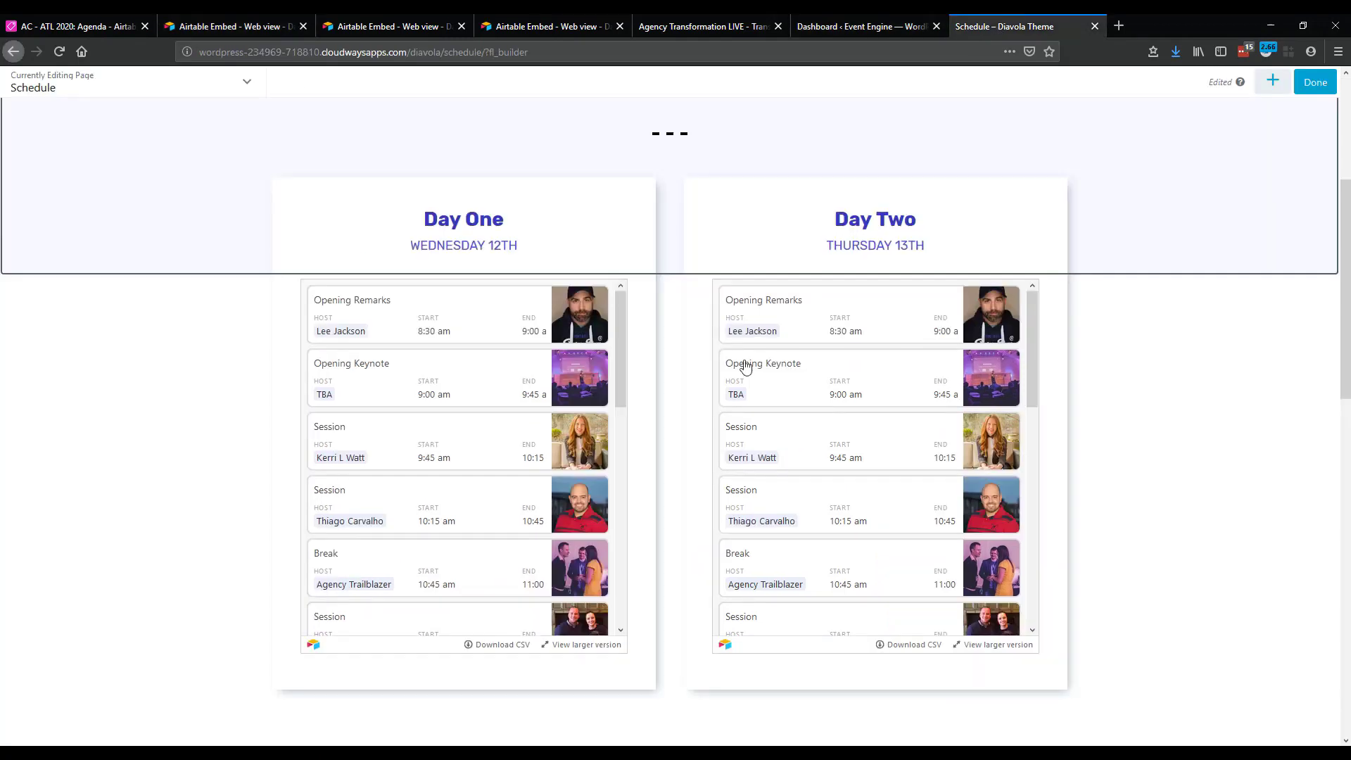
{"action": "left_click", "coordinate": [829, 423]}
{"action": "left_click", "coordinate": [825, 194]}
{"action": "key", "text": "ctrl+a"}
{"action": "key", "text": "ctrl+v"}
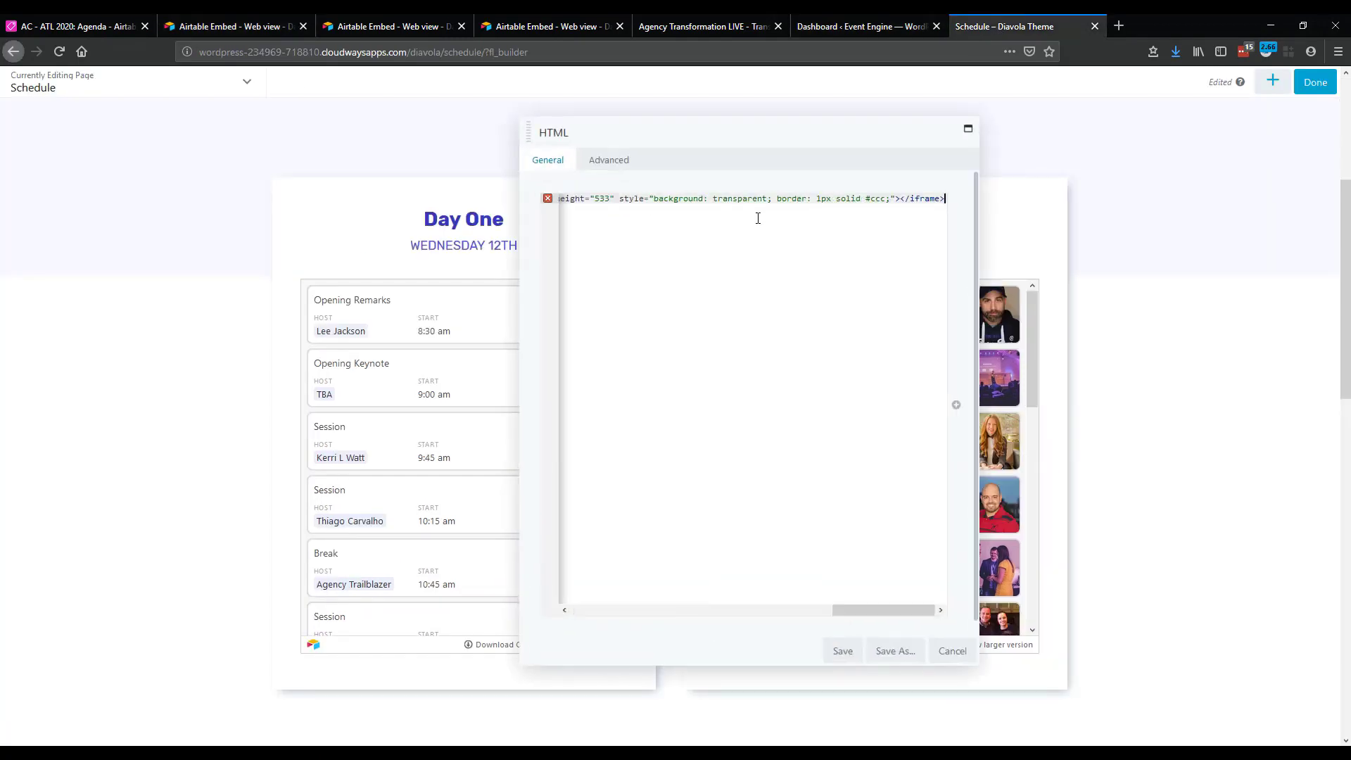
{"action": "key", "text": "ctrl+a"}
{"action": "key", "text": "BackSpace"}
{"action": "key", "text": "ctrl+v"}
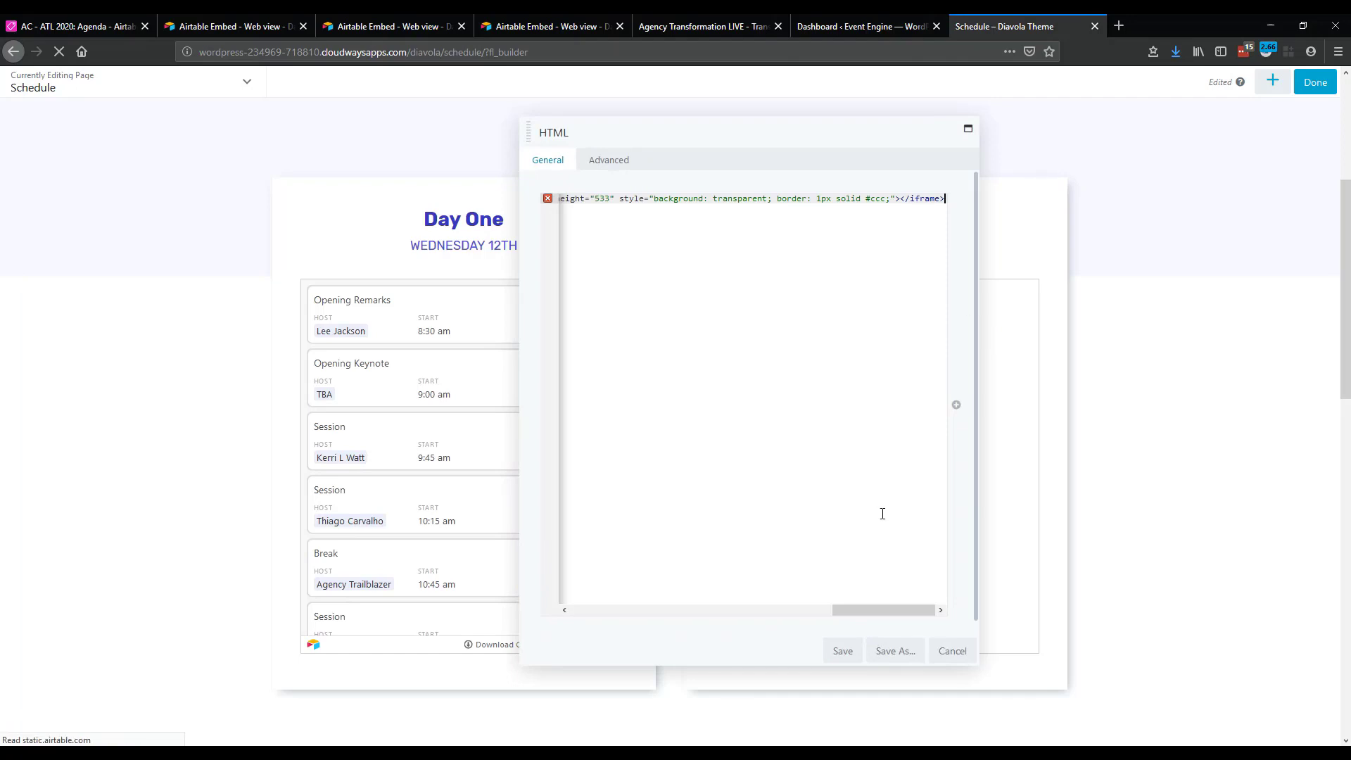
{"action": "left_click", "coordinate": [843, 651]}
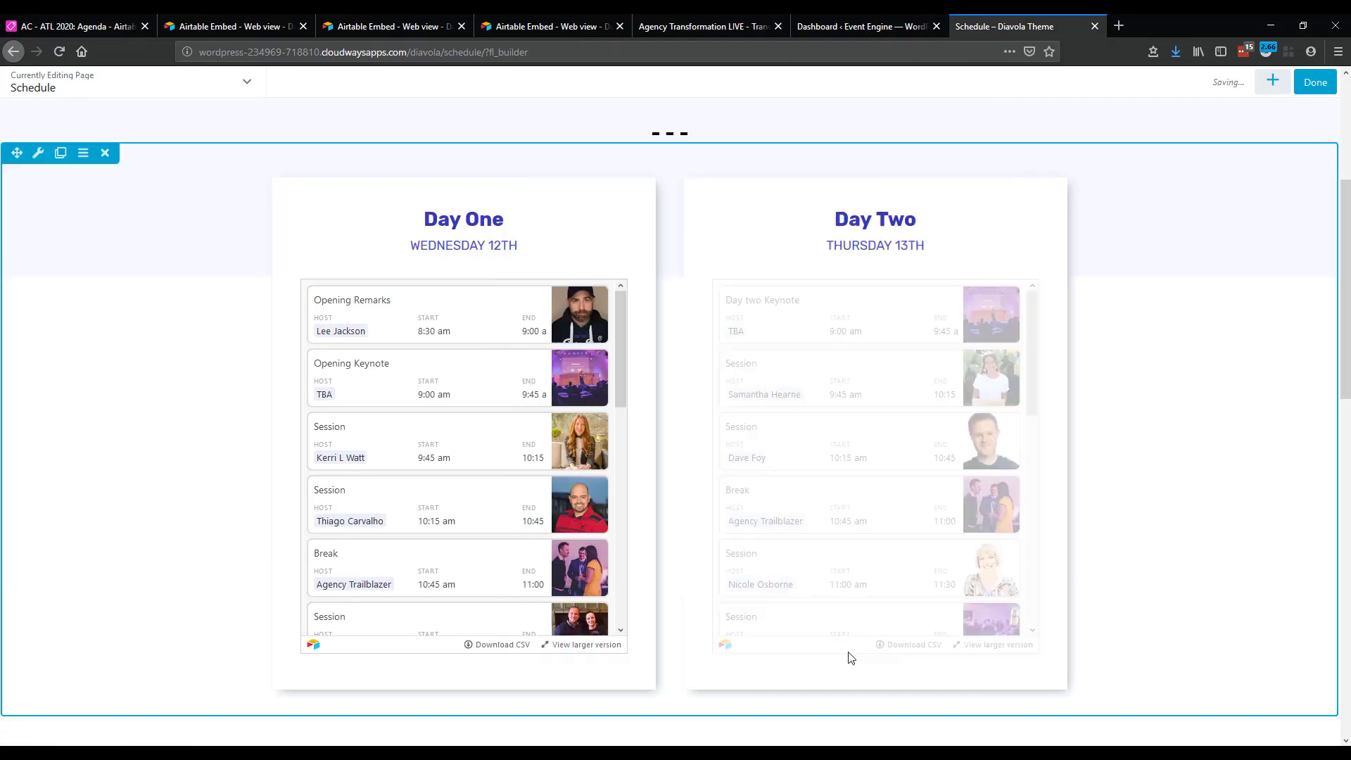
{"action": "left_click", "coordinate": [1330, 84]}
- Publish the Schedule page and scroll through the live Day One and Day Two embeds
{"action": "left_click", "coordinate": [1251, 81]}
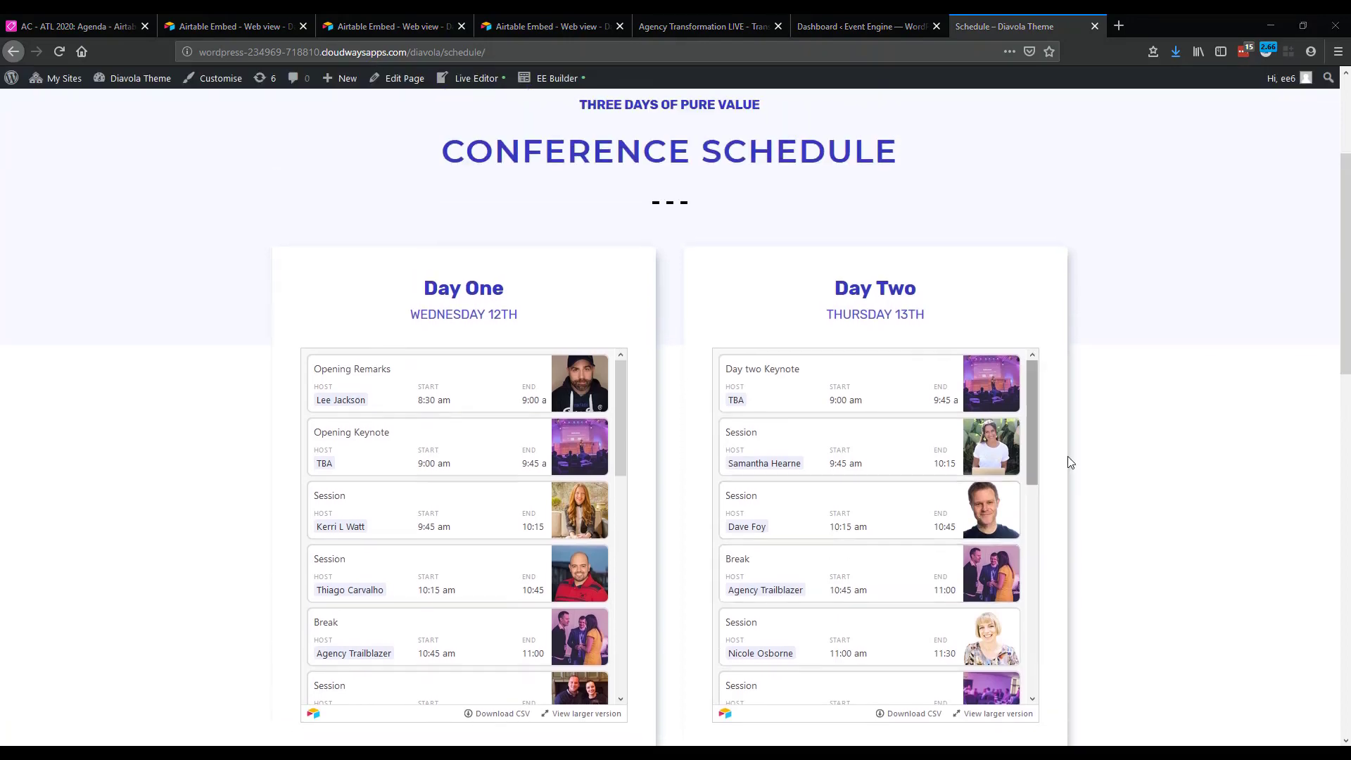
{"action": "scroll", "coordinate": [1192, 414], "scroll_direction": "up", "scroll_amount": 3}
{"action": "scroll", "coordinate": [1192, 414], "scroll_direction": "down", "scroll_amount": 4}
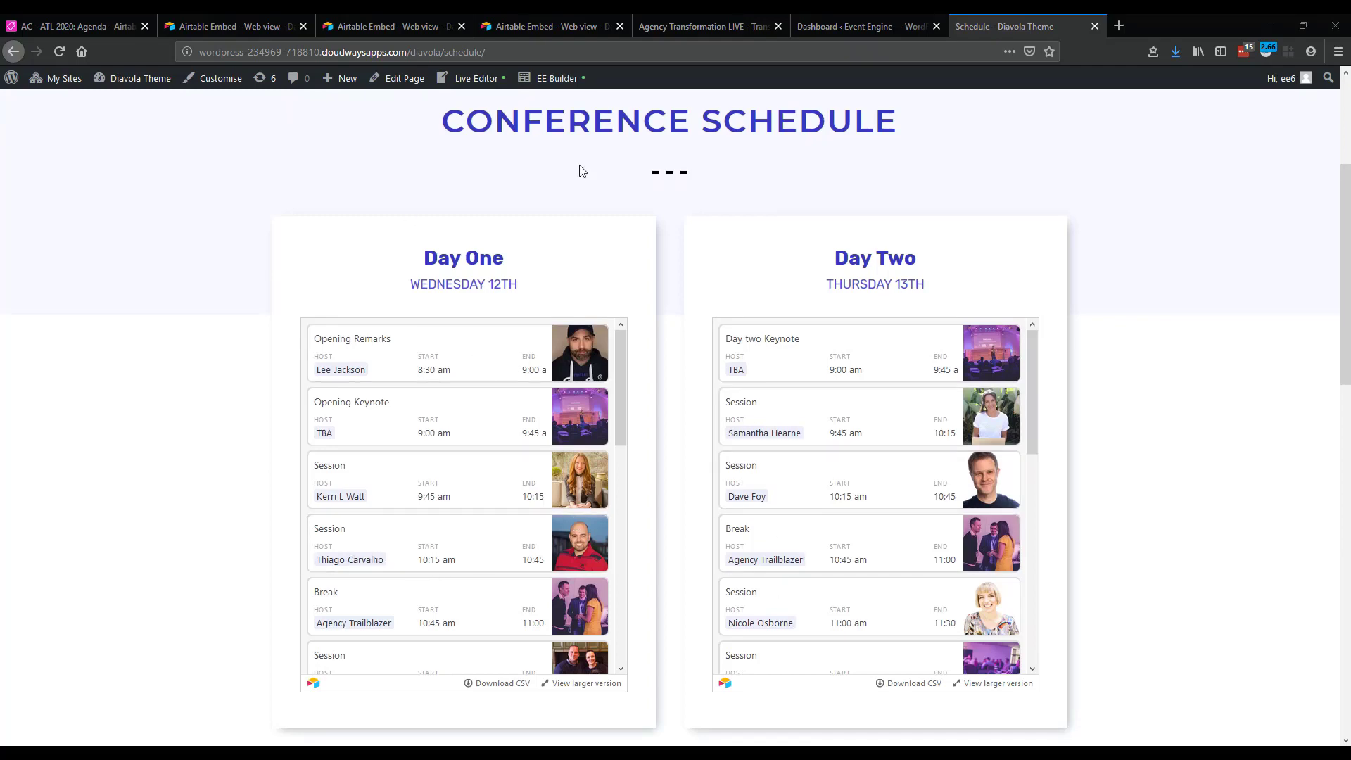
{"action": "scroll", "coordinate": [416, 338], "scroll_direction": "up", "scroll_amount": 3}
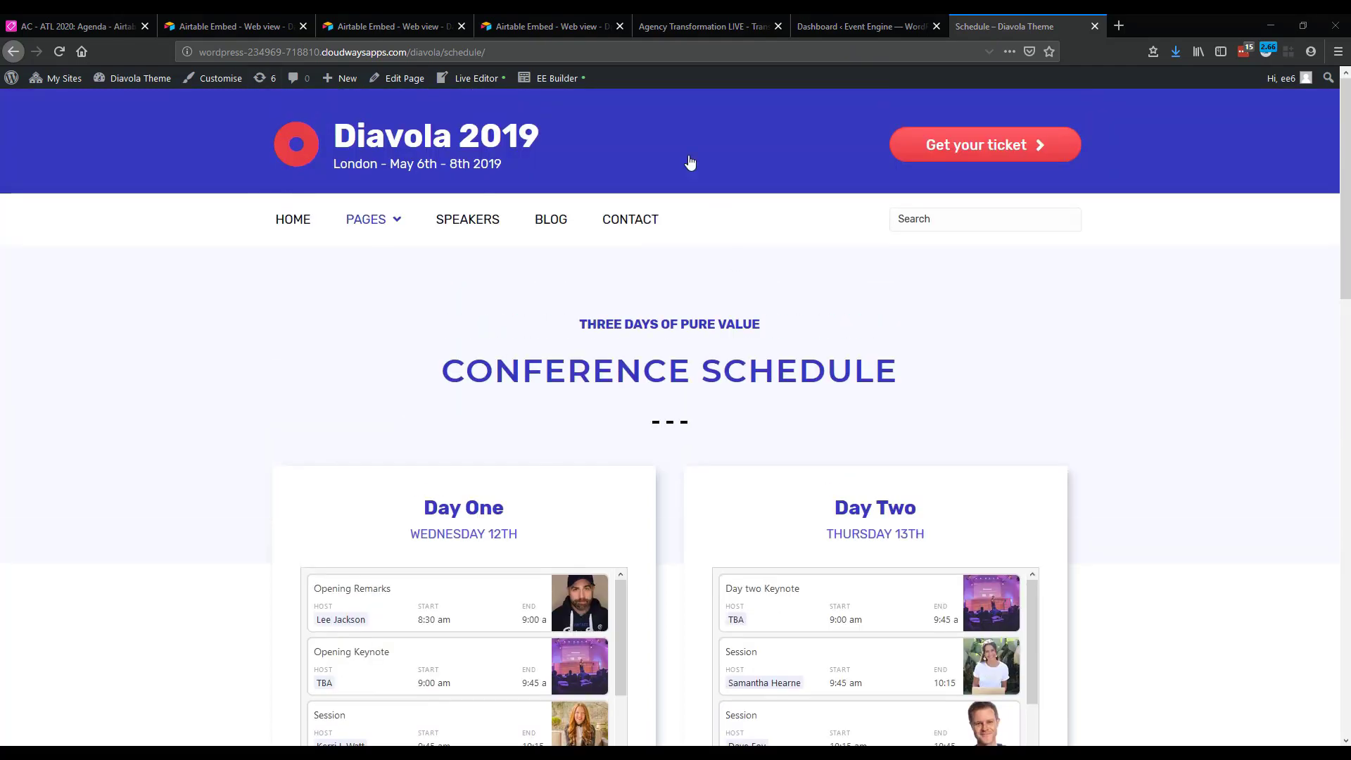
{"action": "scroll", "coordinate": [593, 534], "scroll_direction": "down", "scroll_amount": 1}
{"action": "scroll", "coordinate": [437, 548], "scroll_direction": "down", "scroll_amount": 2}
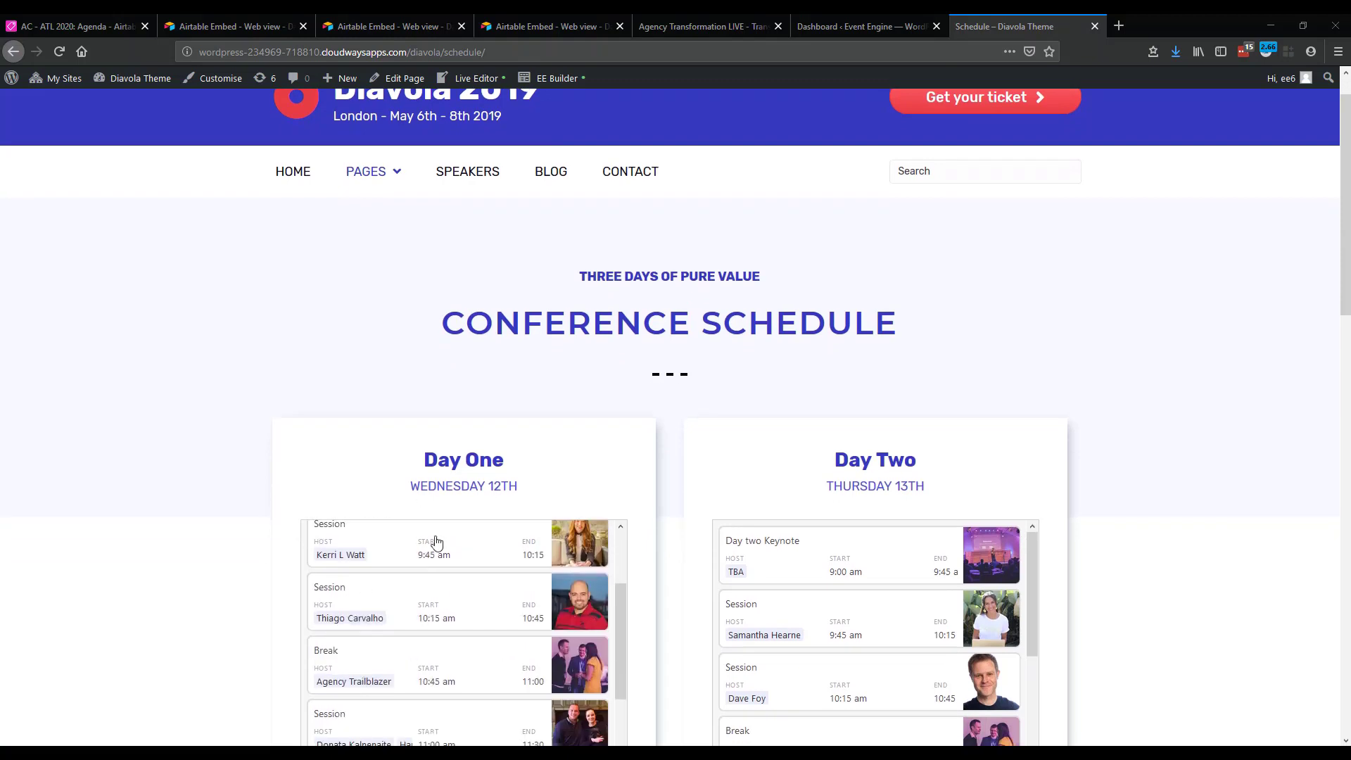
{"action": "scroll", "coordinate": [437, 549], "scroll_direction": "up", "scroll_amount": 2}
{"action": "scroll", "coordinate": [754, 520], "scroll_direction": "down", "scroll_amount": 2}
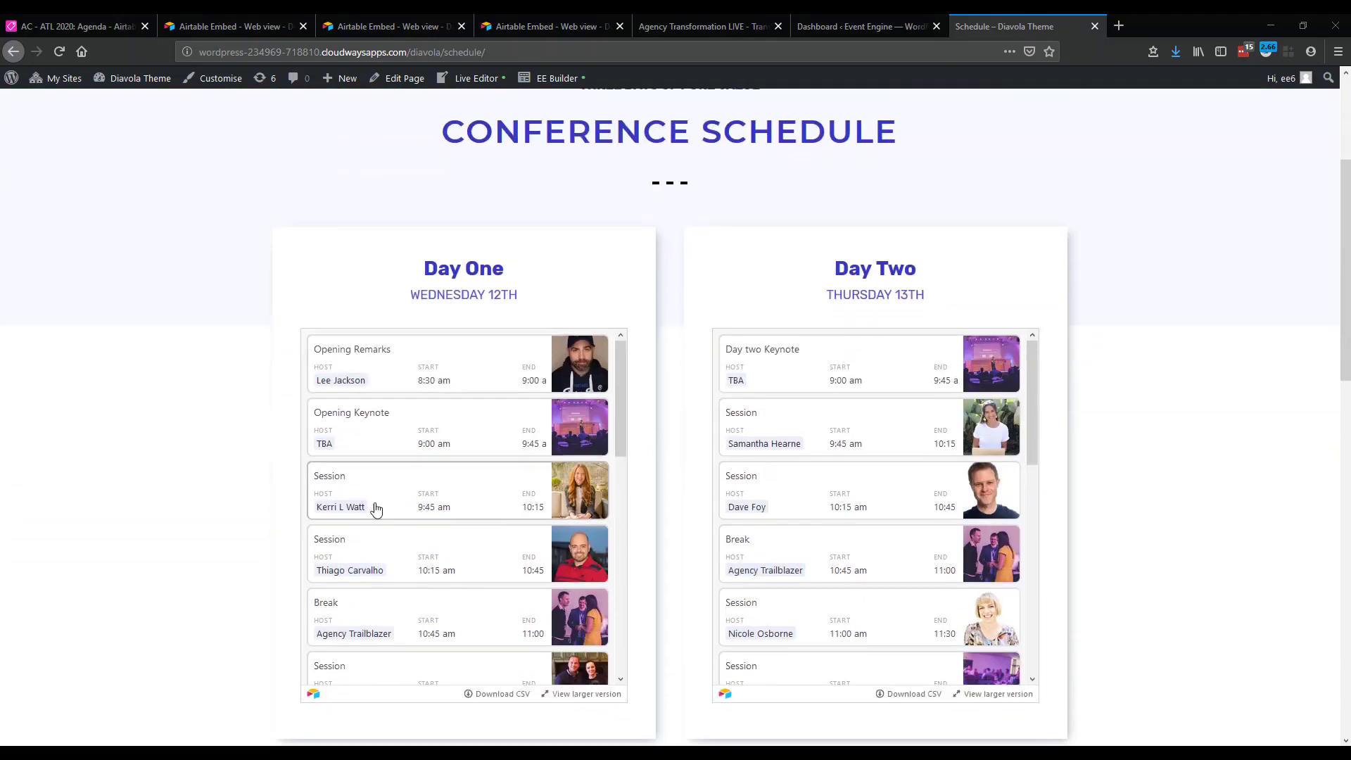
{"action": "left_click", "coordinate": [396, 493]}
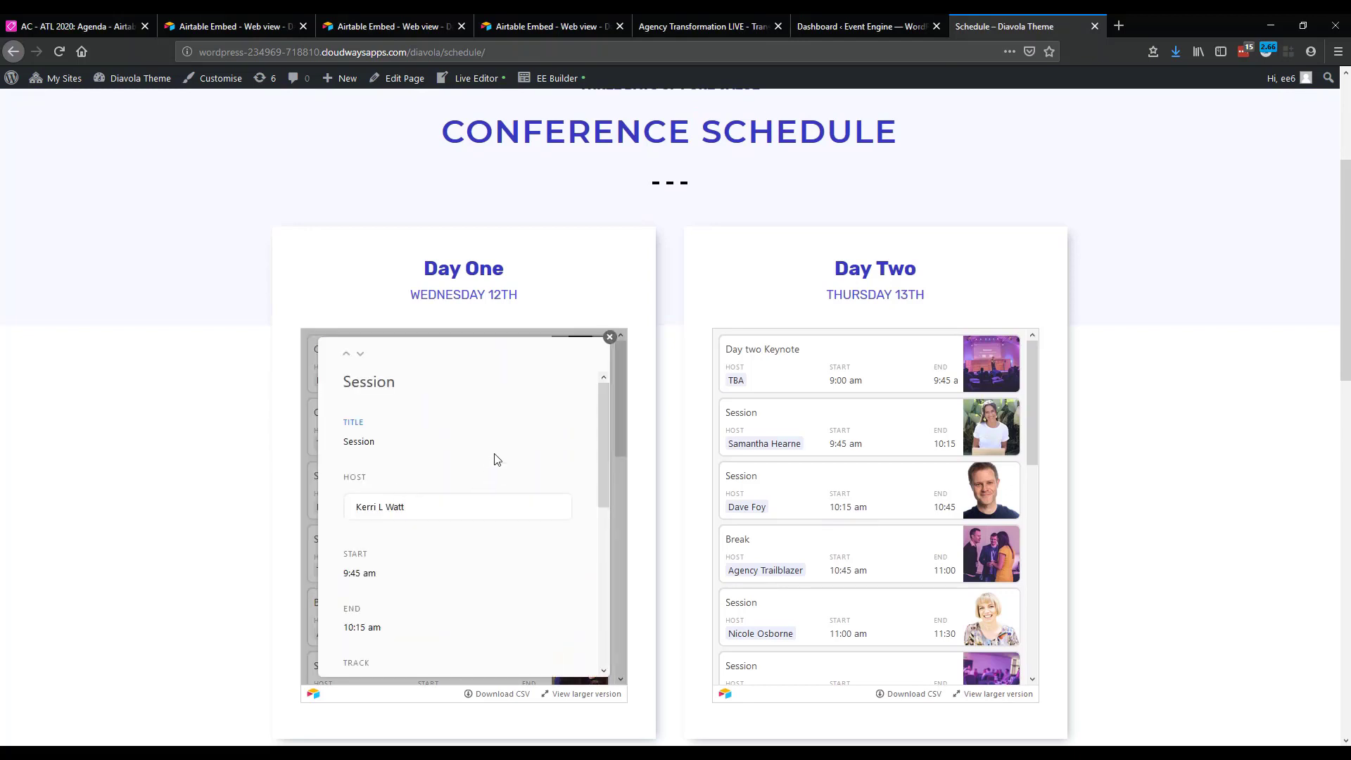
{"action": "mouse_move", "coordinate": [605, 420]}
{"action": "left_mouse_down"}
{"action": "mouse_move", "coordinate": [597, 546]}
{"action": "mouse_move", "coordinate": [617, 439]}
{"action": "left_mouse_up"}
{"action": "left_click", "coordinate": [609, 337]}
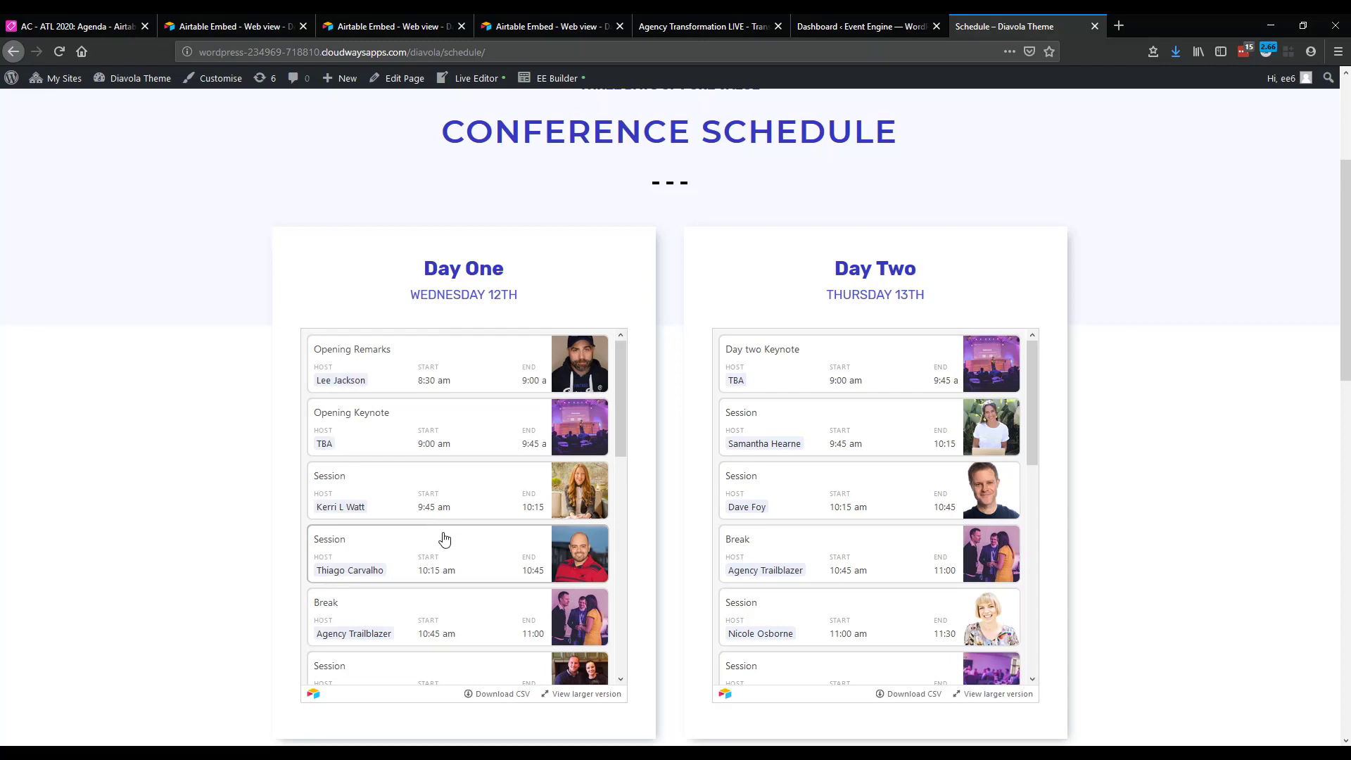
{"action": "left_click", "coordinate": [102, 32]}
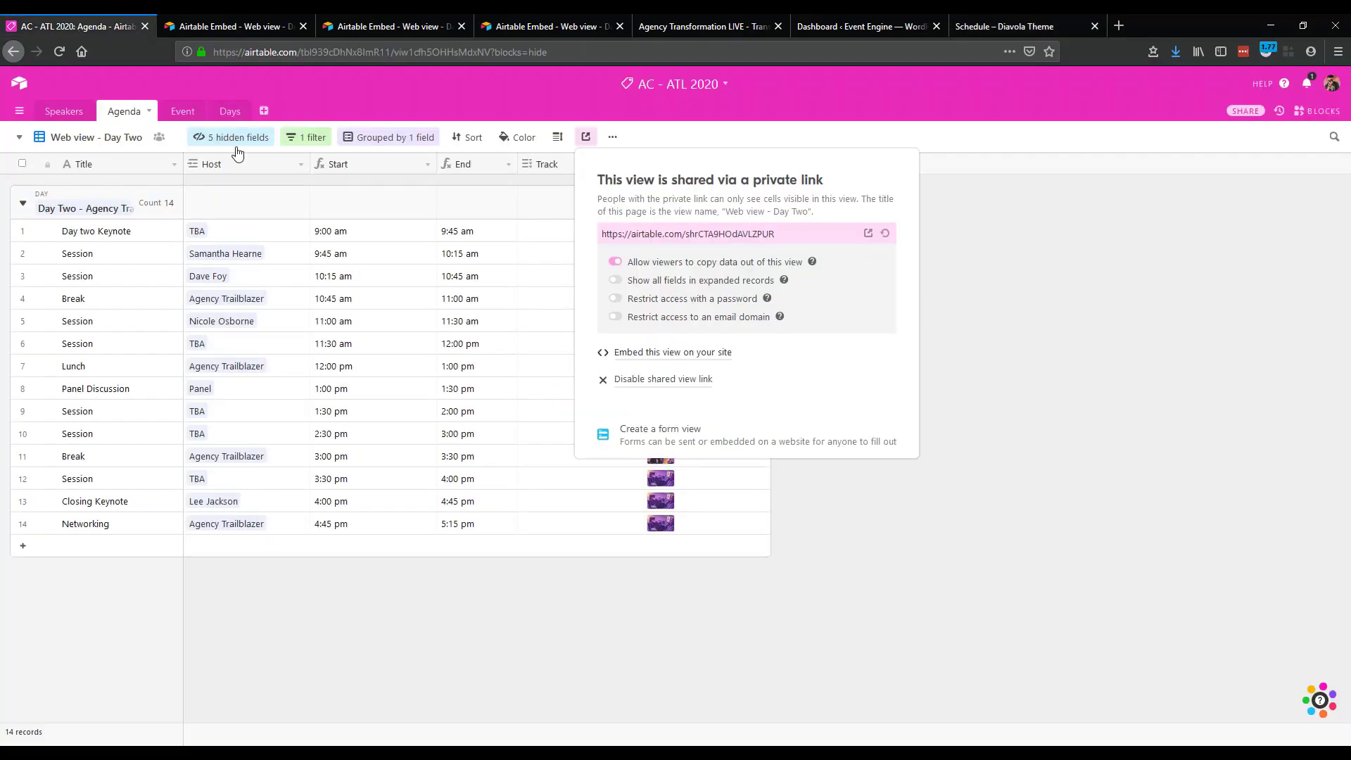
- Dismiss the share popover and switch the Agenda table to Web view - Day One
{"action": "left_click", "coordinate": [1135, 366]}
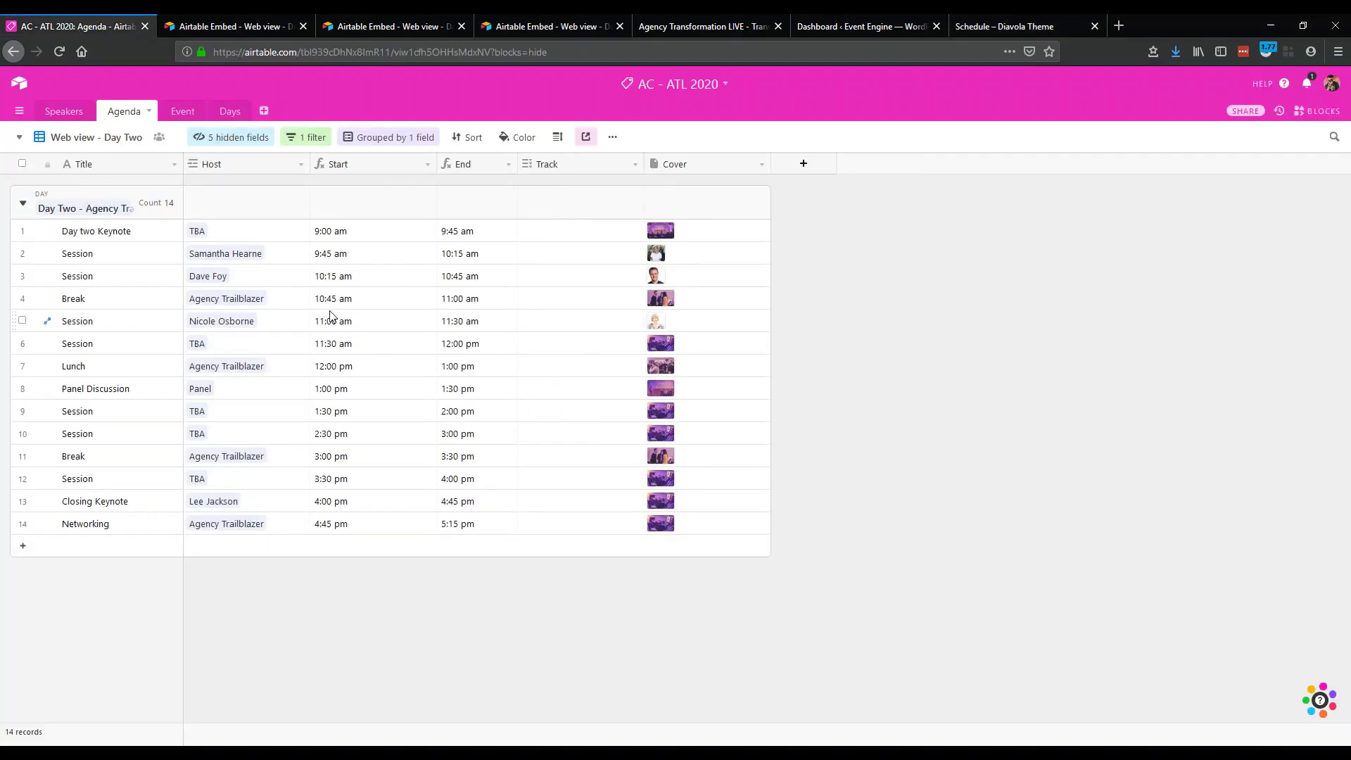
{"action": "left_click", "coordinate": [81, 141]}
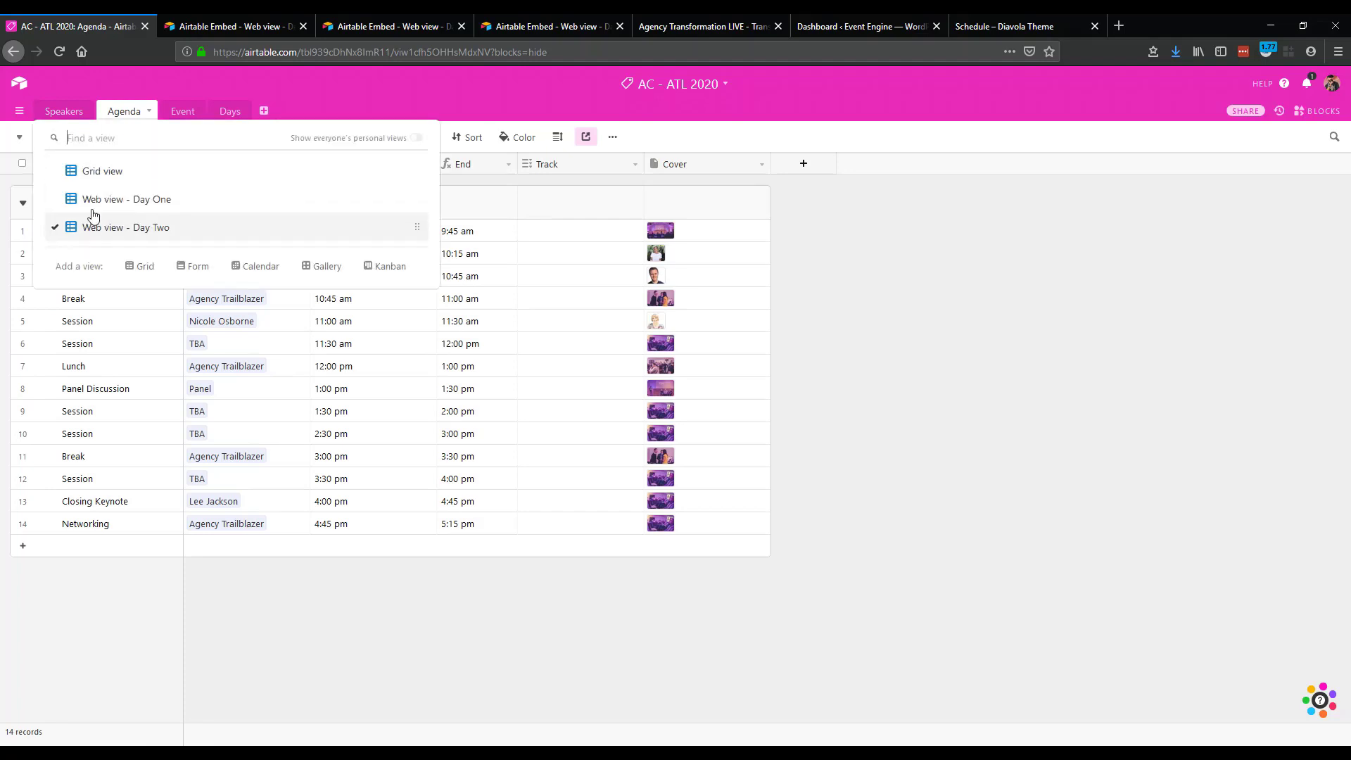
{"action": "left_click", "coordinate": [97, 197]}
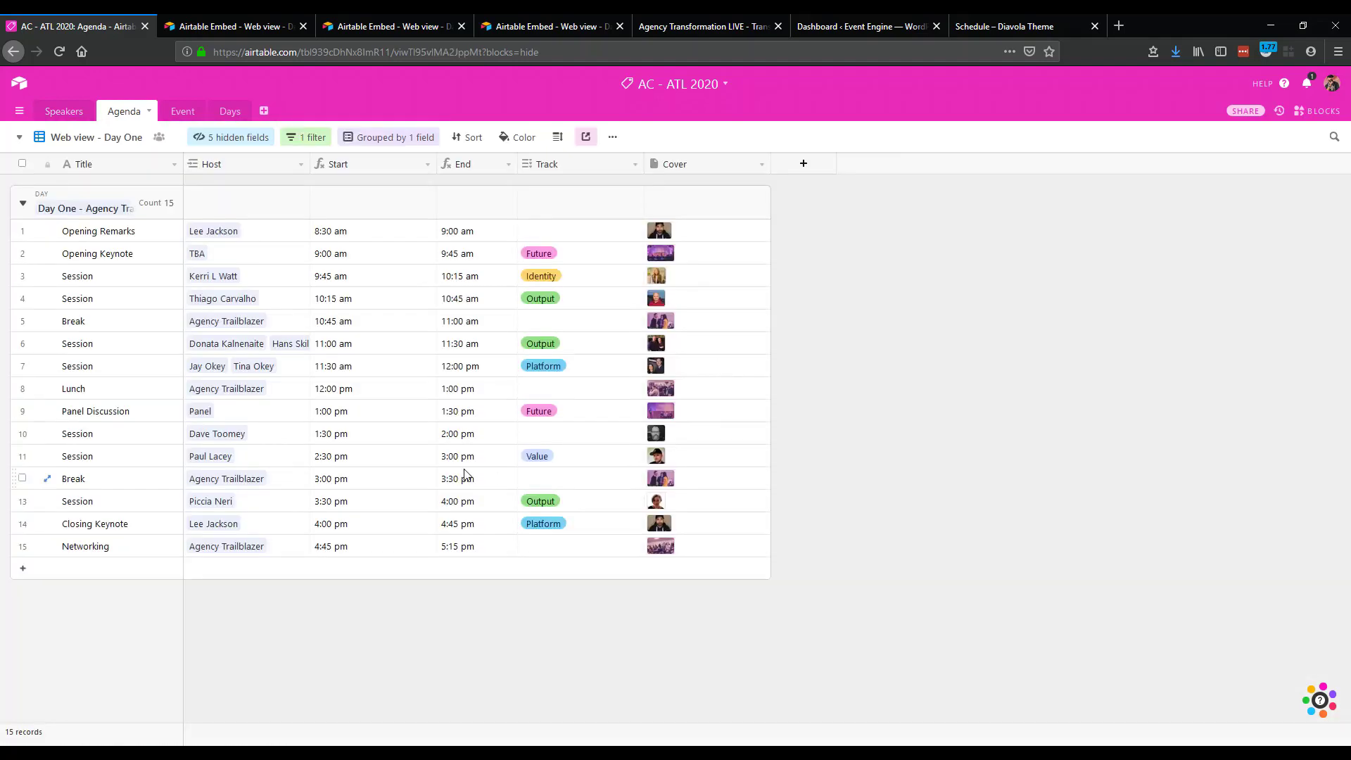